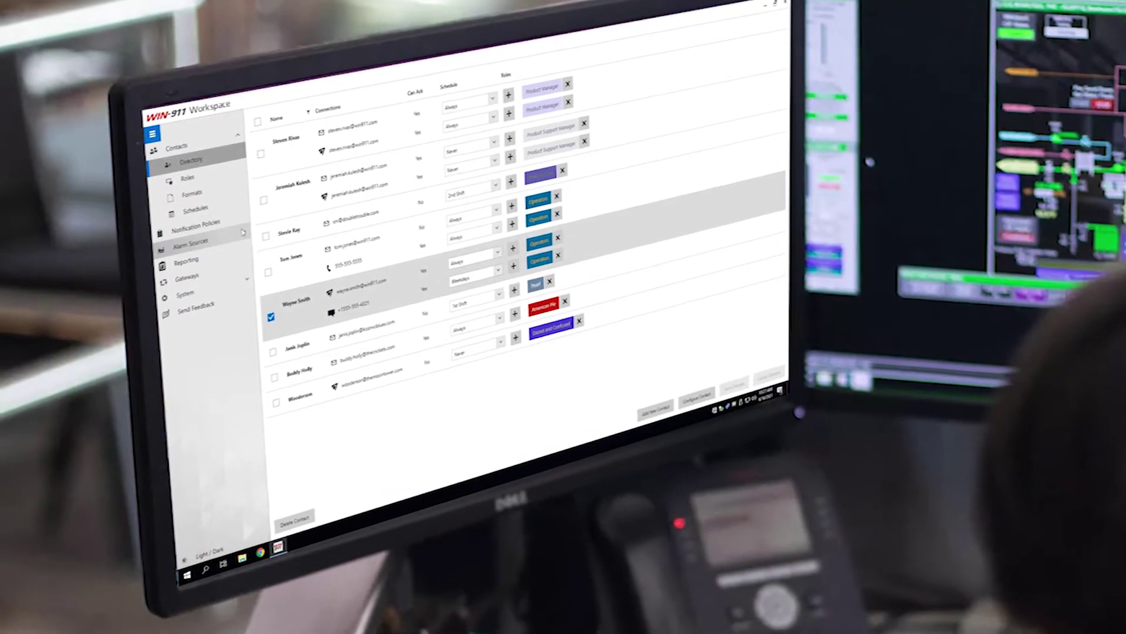
Expand Alarm Sources and System, then import CustomWIN911Schedule.ics into the schedule calendar.
{"action": "left_click", "coordinate": [243, 232]}
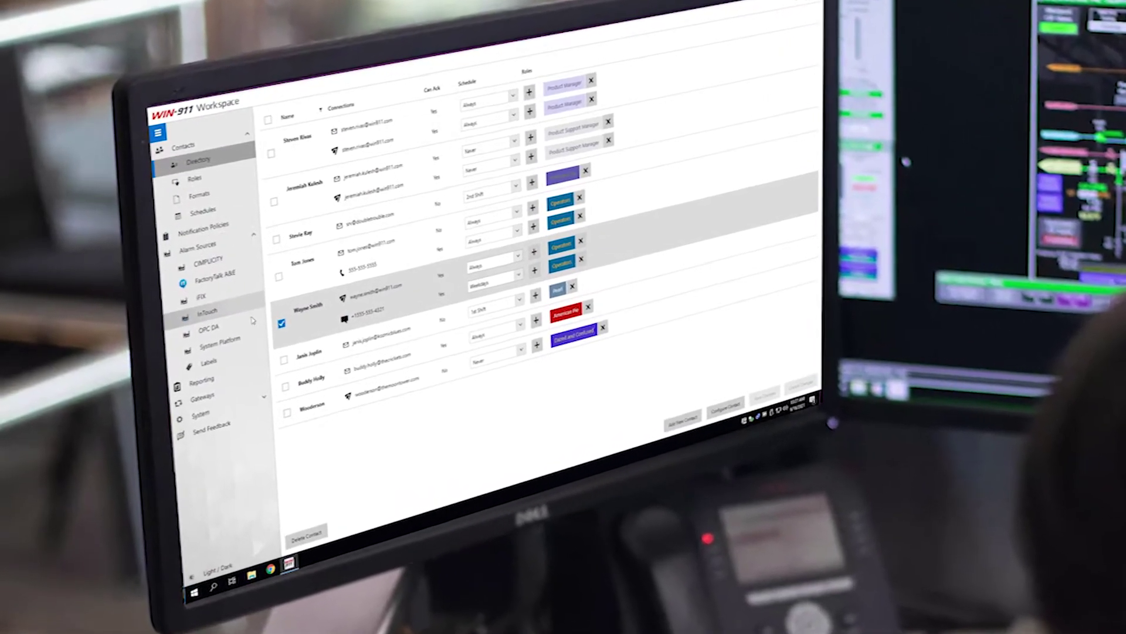
{"action": "left_click", "coordinate": [255, 406]}
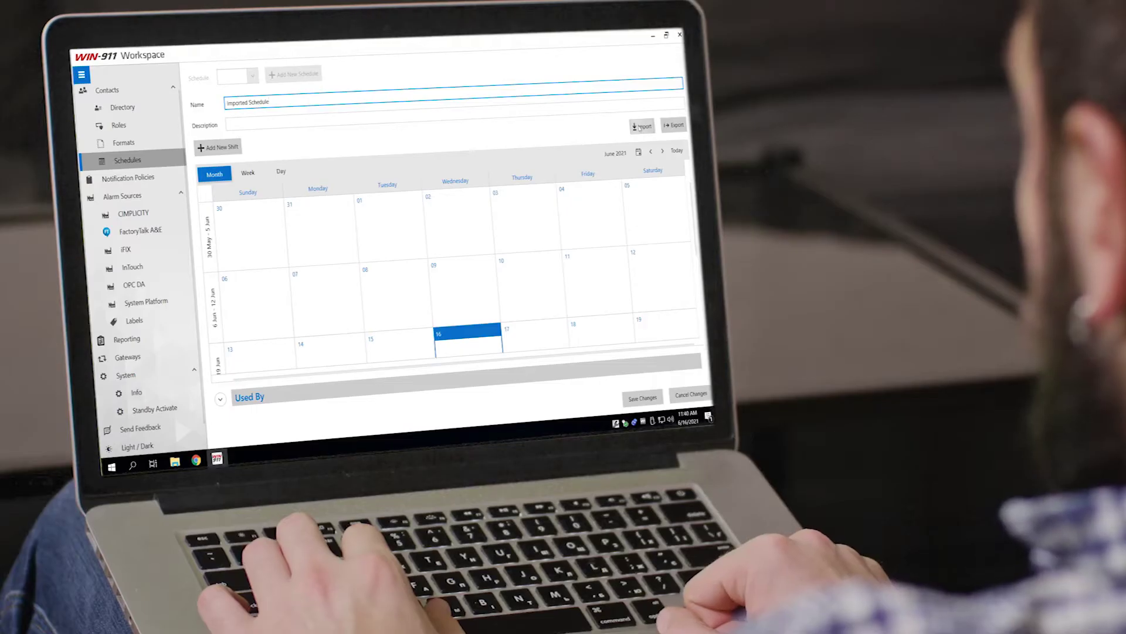
{"action": "left_click", "coordinate": [196, 132]}
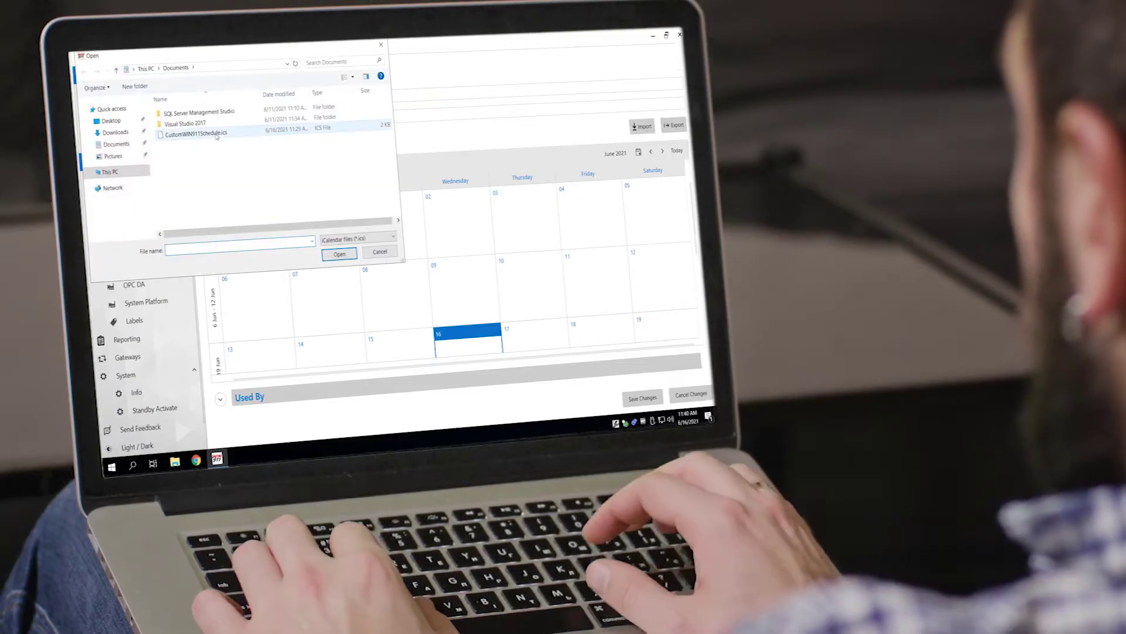
{"action": "left_click", "coordinate": [333, 254]}
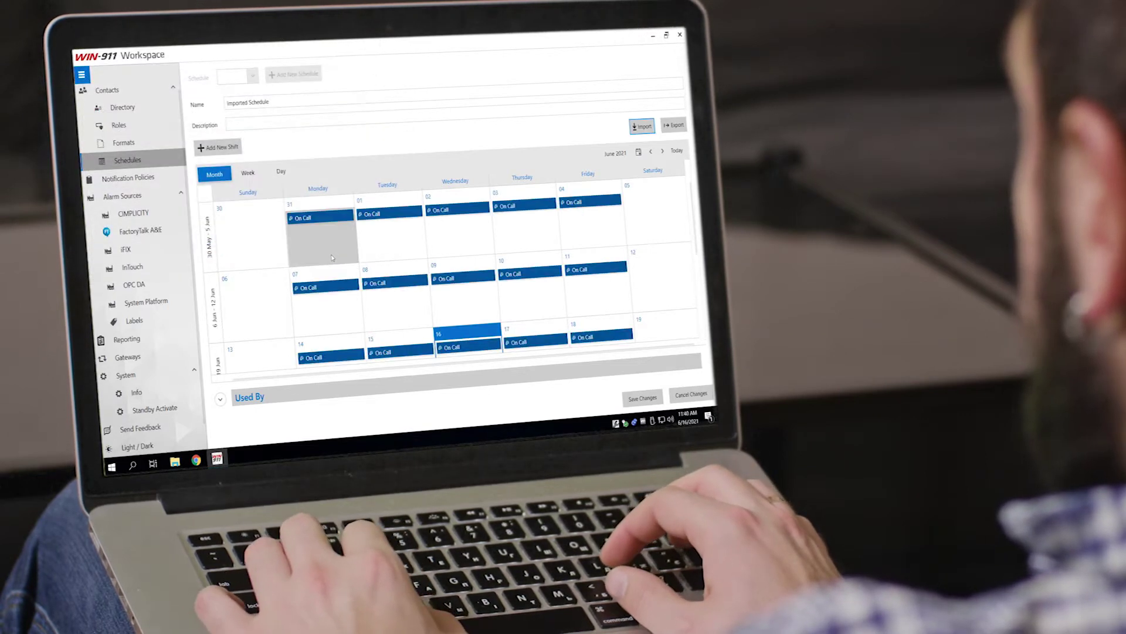
{"action": "scroll", "coordinate": [340, 264], "scroll_direction": "down", "scroll_amount": 3}
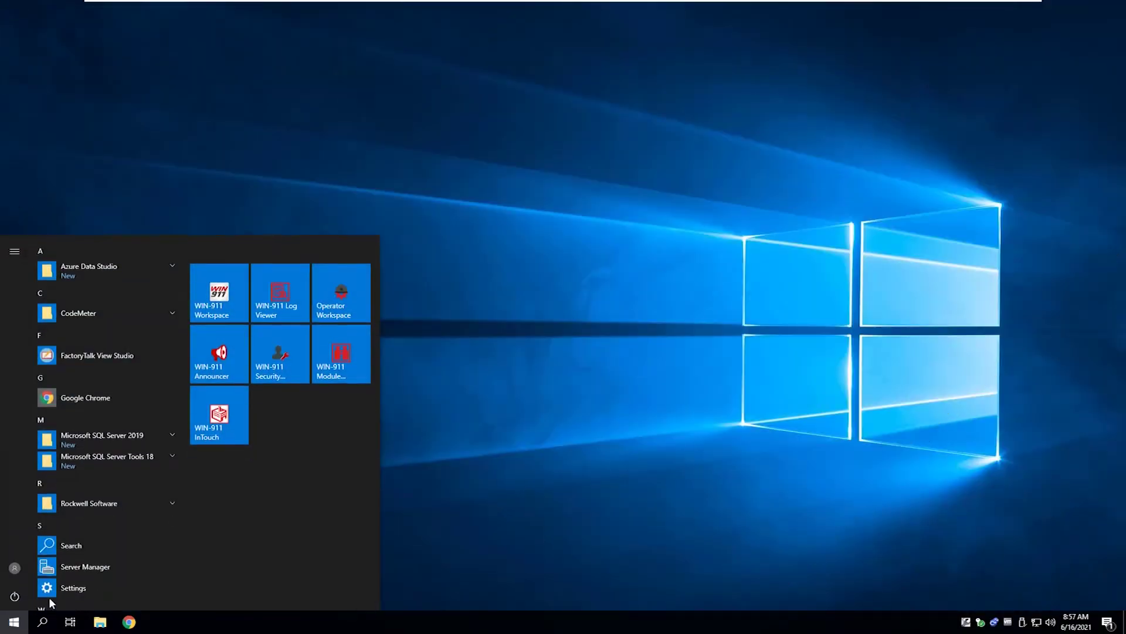
Launch WIN-911 Workspace from the Start menu and show the Contacts Directory.
{"action": "left_click", "coordinate": [228, 303]}
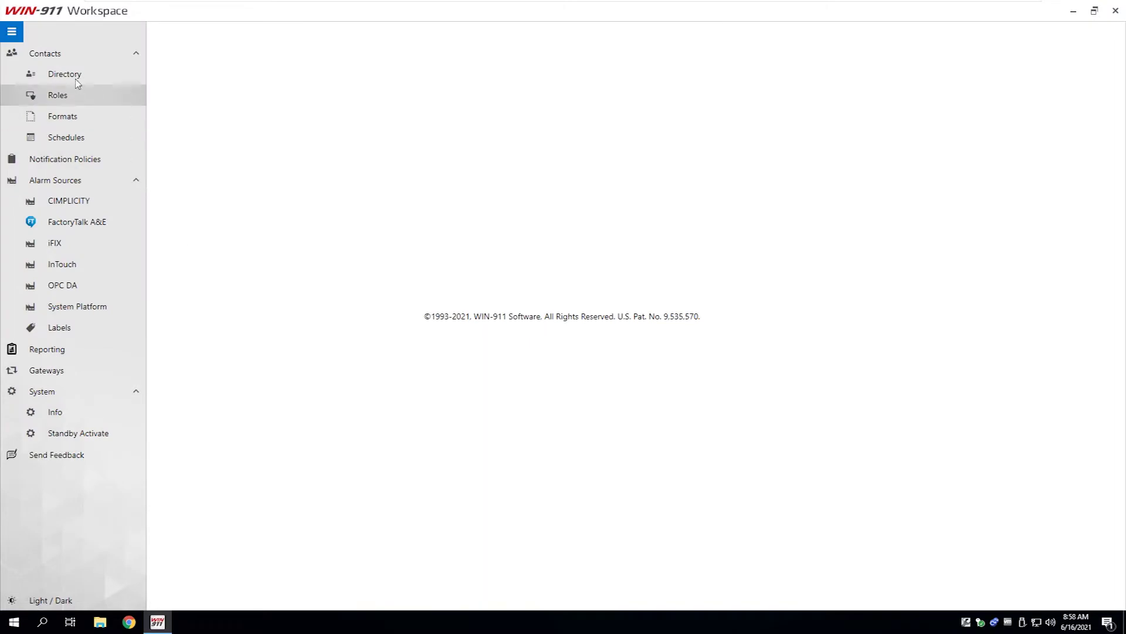
{"action": "left_click", "coordinate": [71, 79]}
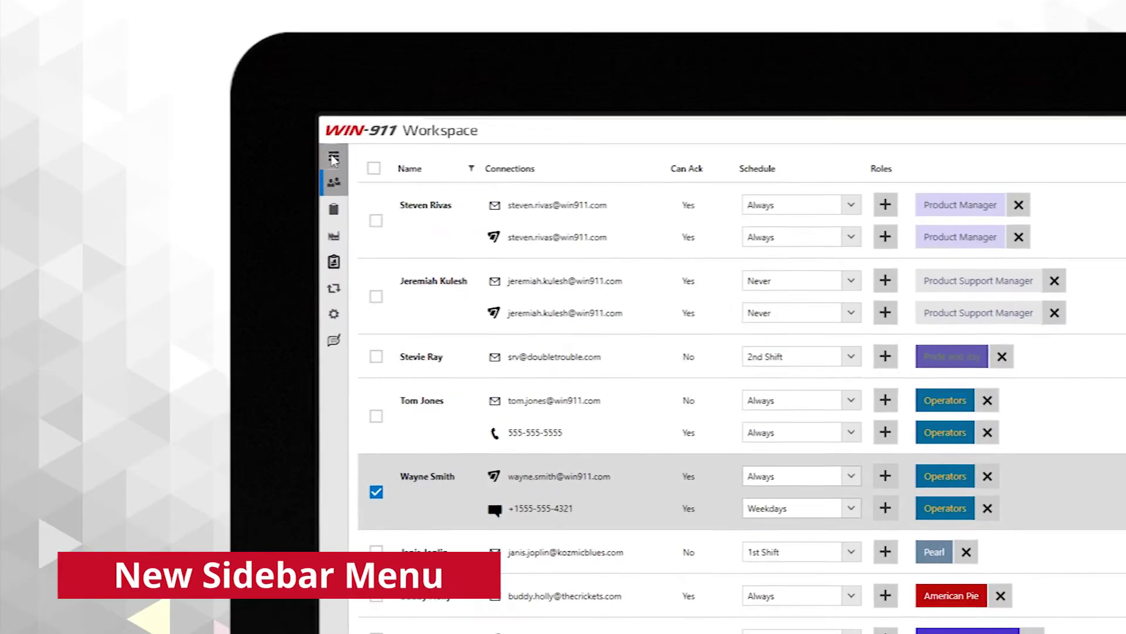
Expand the sidebar into labelled sections and list the alarm source types, from CIMPLICITY to System Platform.
{"action": "left_click", "coordinate": [333, 158]}
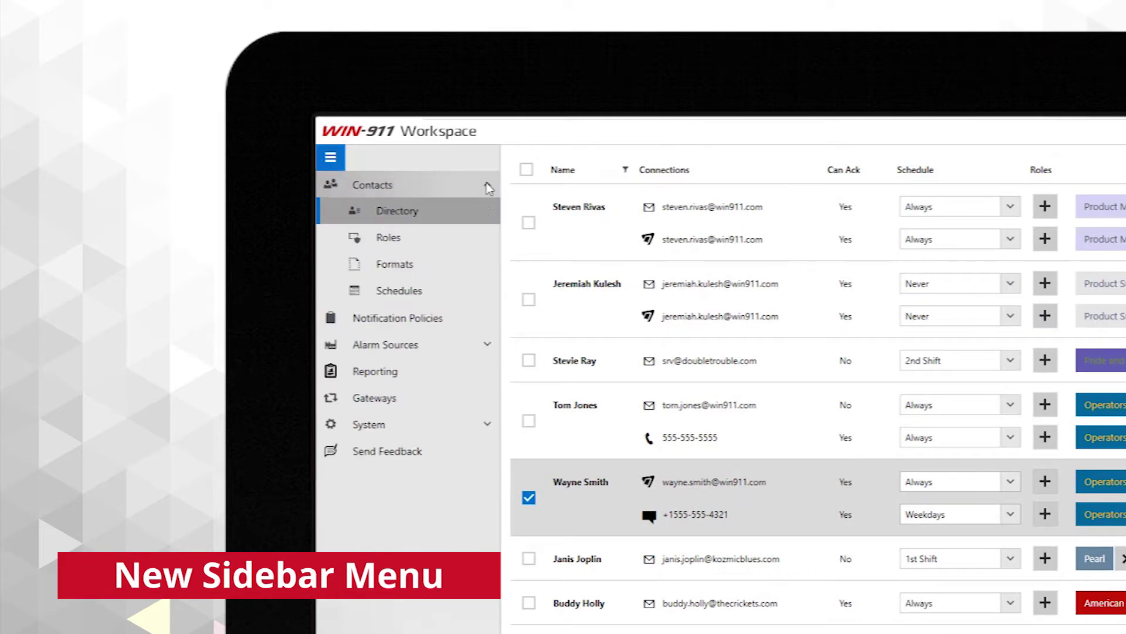
{"action": "left_click", "coordinate": [484, 343]}
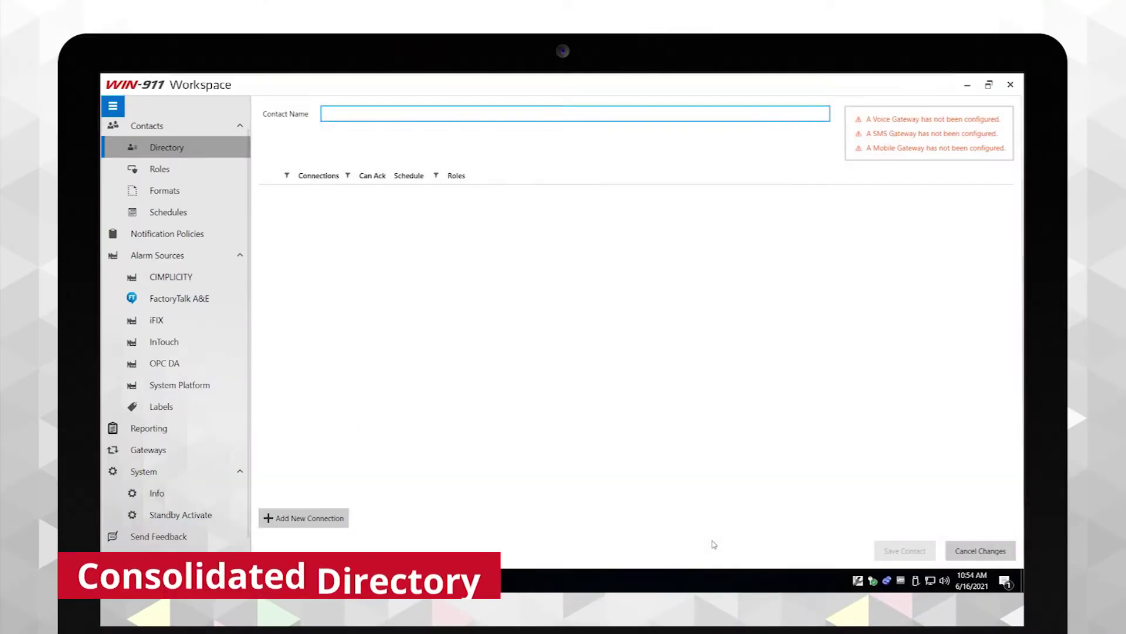
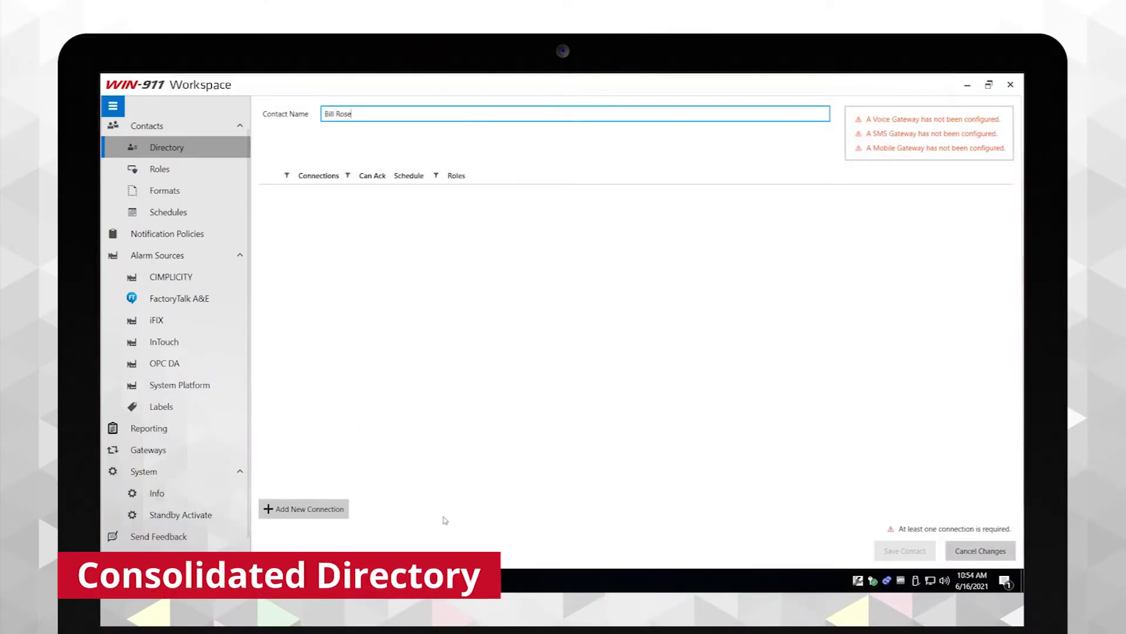
Enter the contact's name and add an Email connection with the contact's e-mail address.
{"action": "left_click", "coordinate": [305, 508]}
{"action": "left_click", "coordinate": [557, 286]}
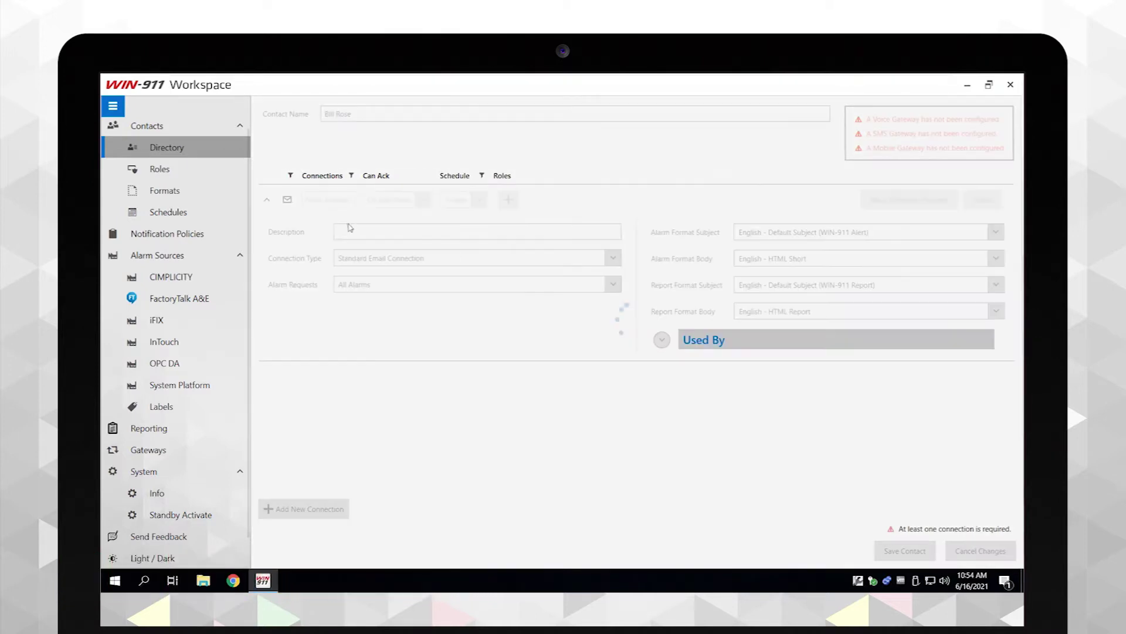
{"action": "type", "text": "bil"}
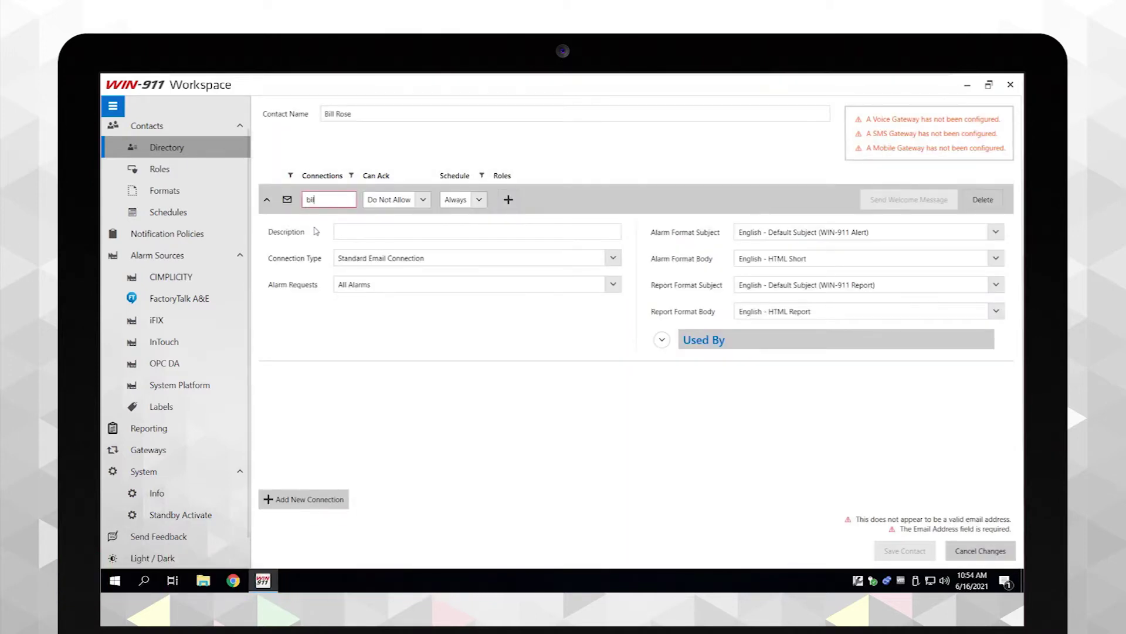
{"action": "type", "text": "l"}
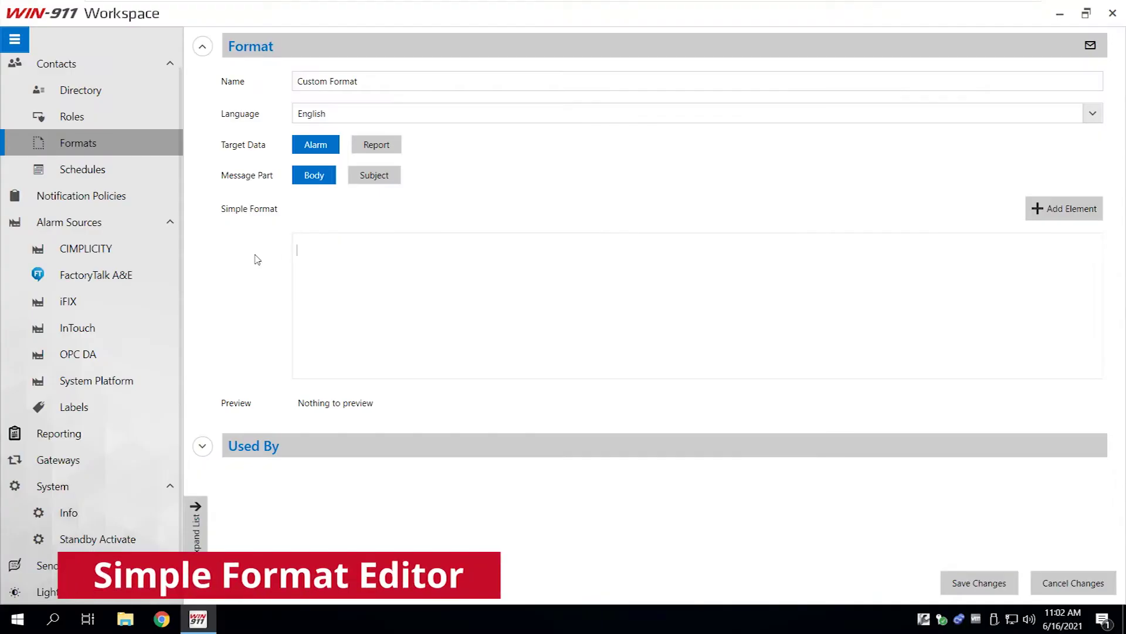
Set the Custom Format body to 'Alarm Name:' plus the Name field, save, then select an XSLT format.
{"action": "type", "text": "rm Name:"}
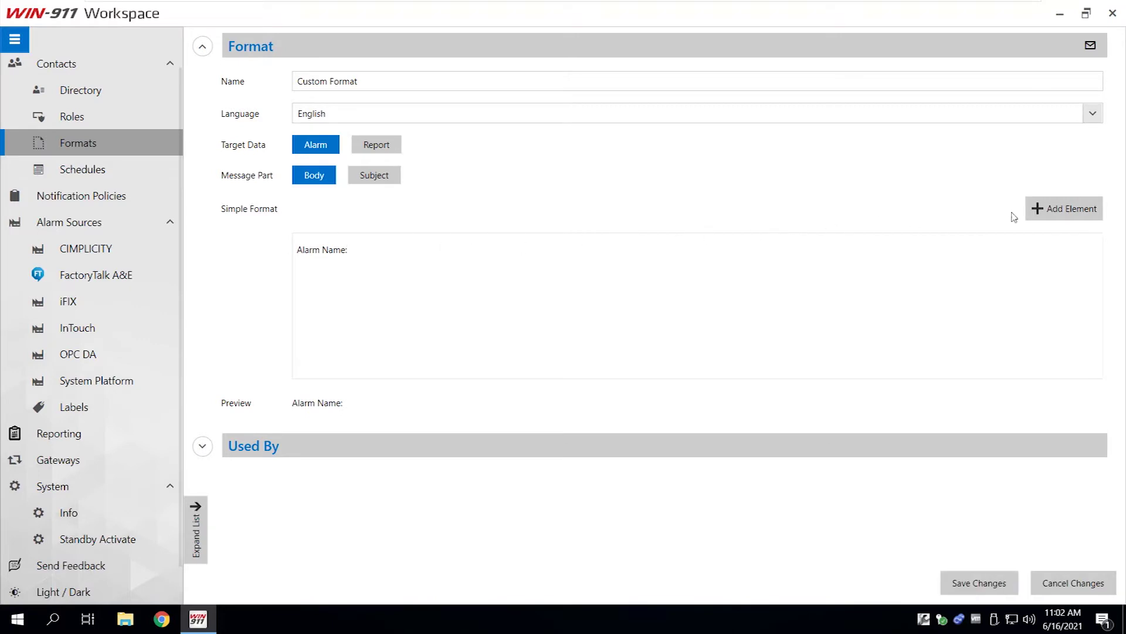
{"action": "left_click", "coordinate": [1073, 210]}
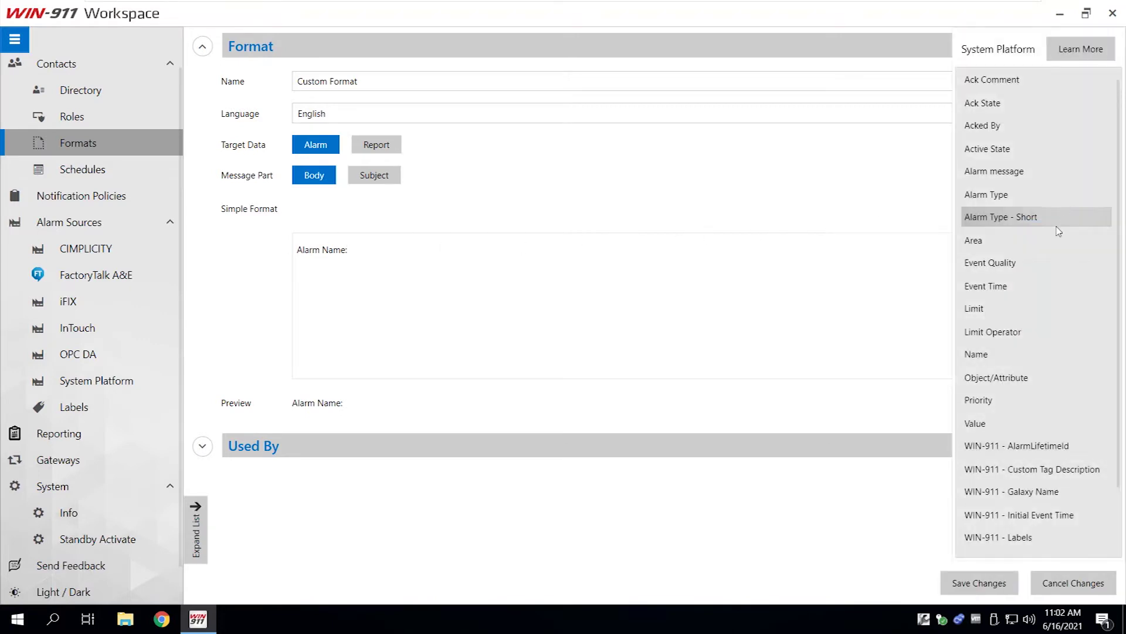
{"action": "left_click", "coordinate": [996, 353]}
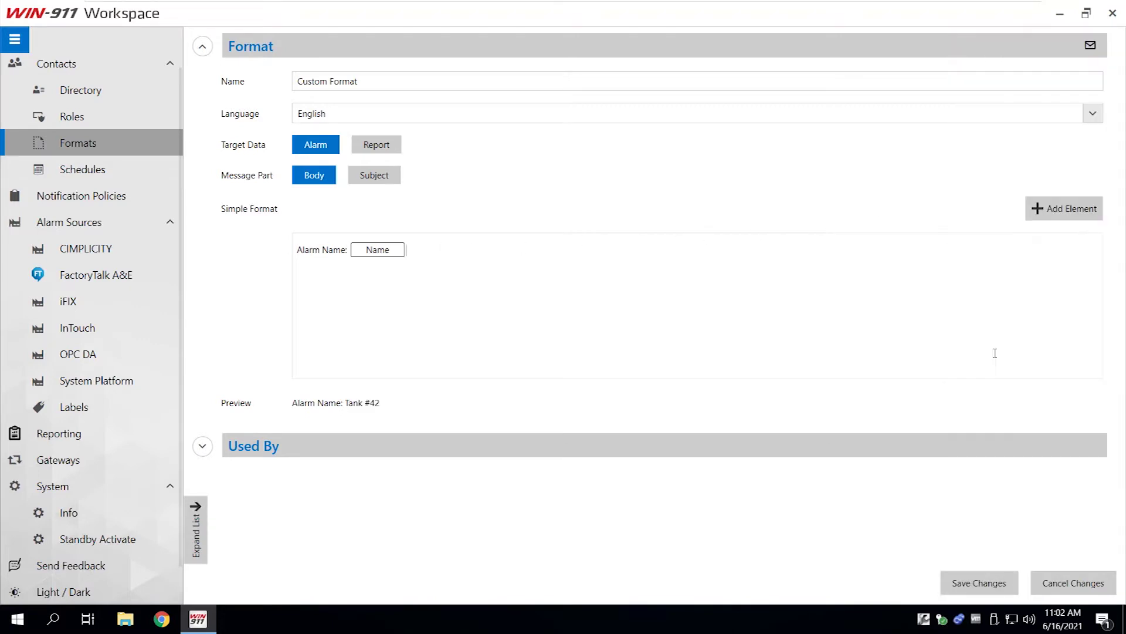
{"action": "left_click", "coordinate": [984, 584]}
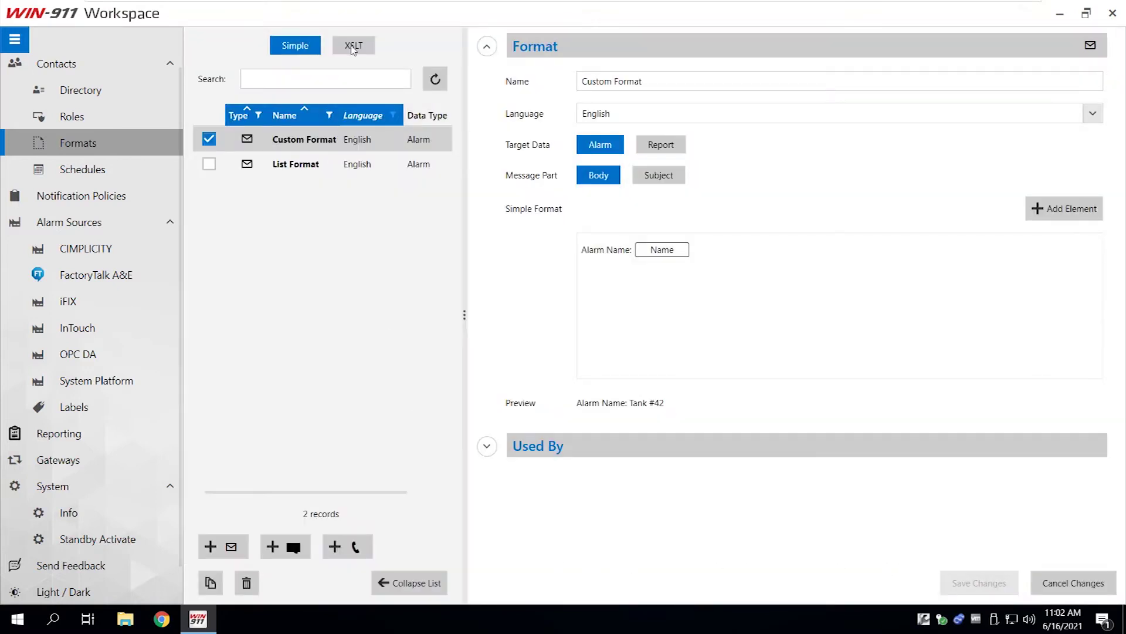
{"action": "left_click", "coordinate": [355, 45]}
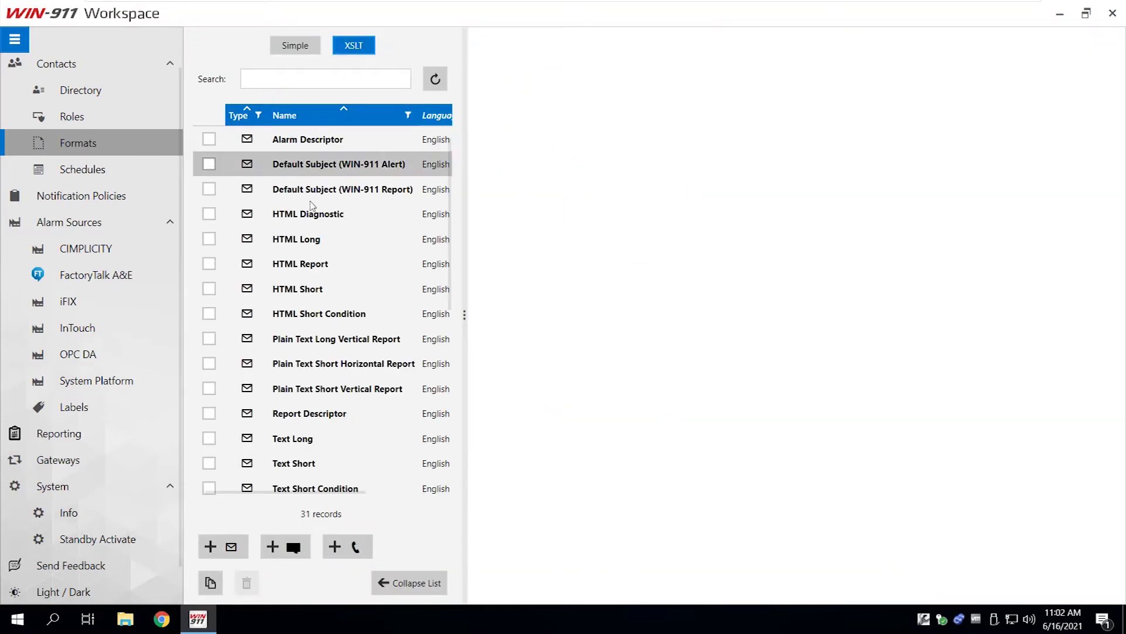
{"action": "left_click", "coordinate": [339, 440]}
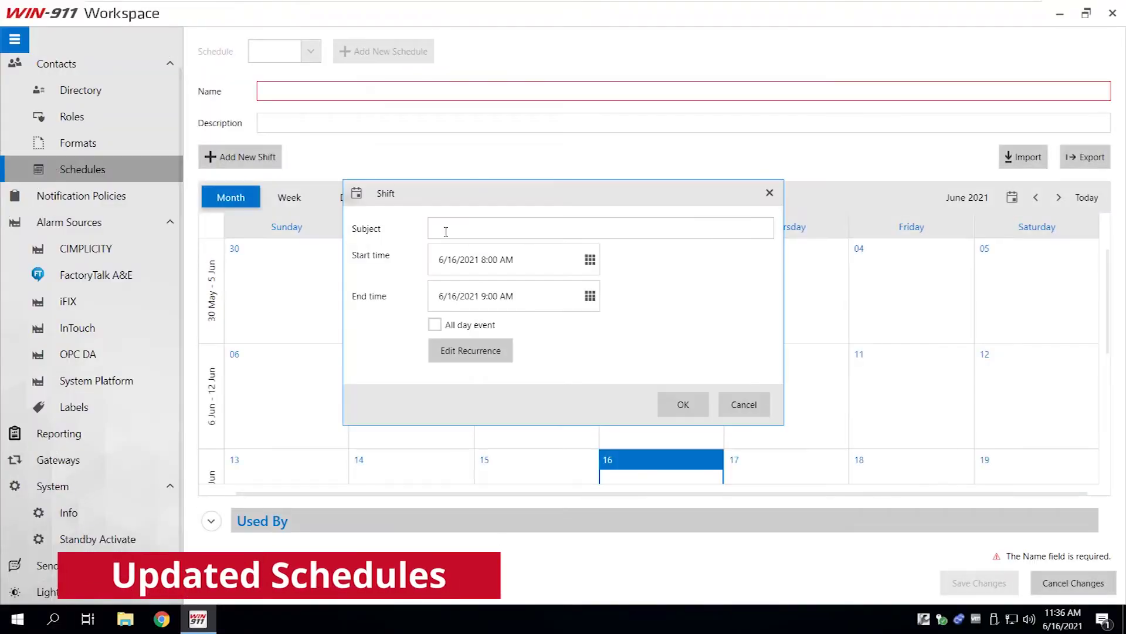
Enter 'On Call' as the shift subject, then import CustomWIN911Schedule.ics into the Imported Schedule.
{"action": "left_click", "coordinate": [446, 231]}
{"action": "type", "text": "On Cal"}
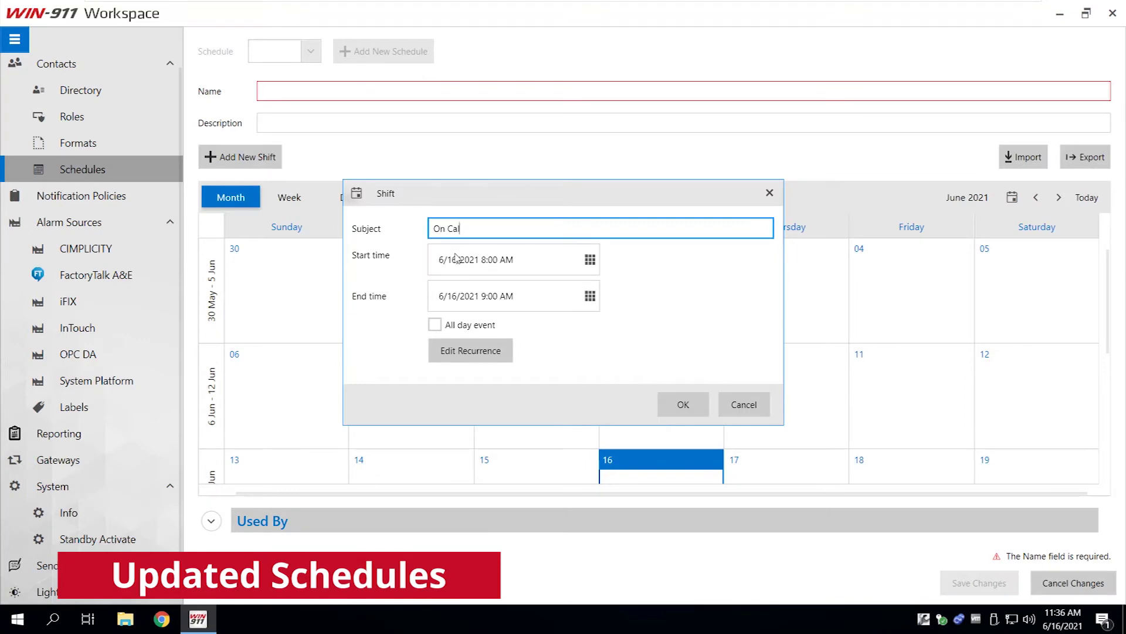
{"action": "type", "text": "l"}
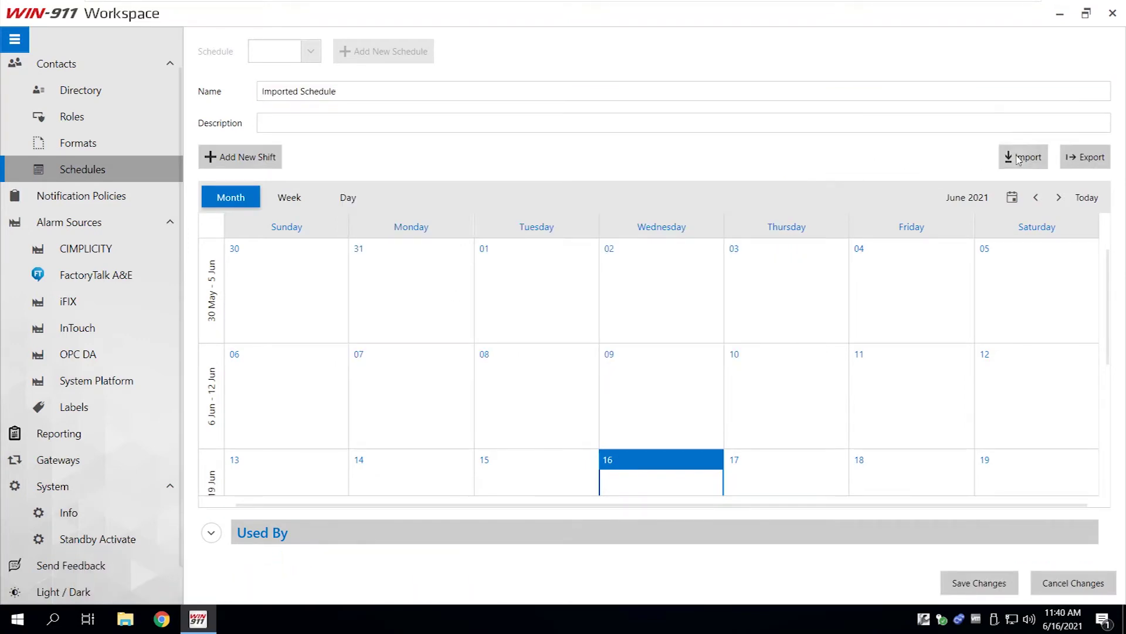
{"action": "left_click", "coordinate": [1018, 159]}
{"action": "left_click", "coordinate": [237, 137]}
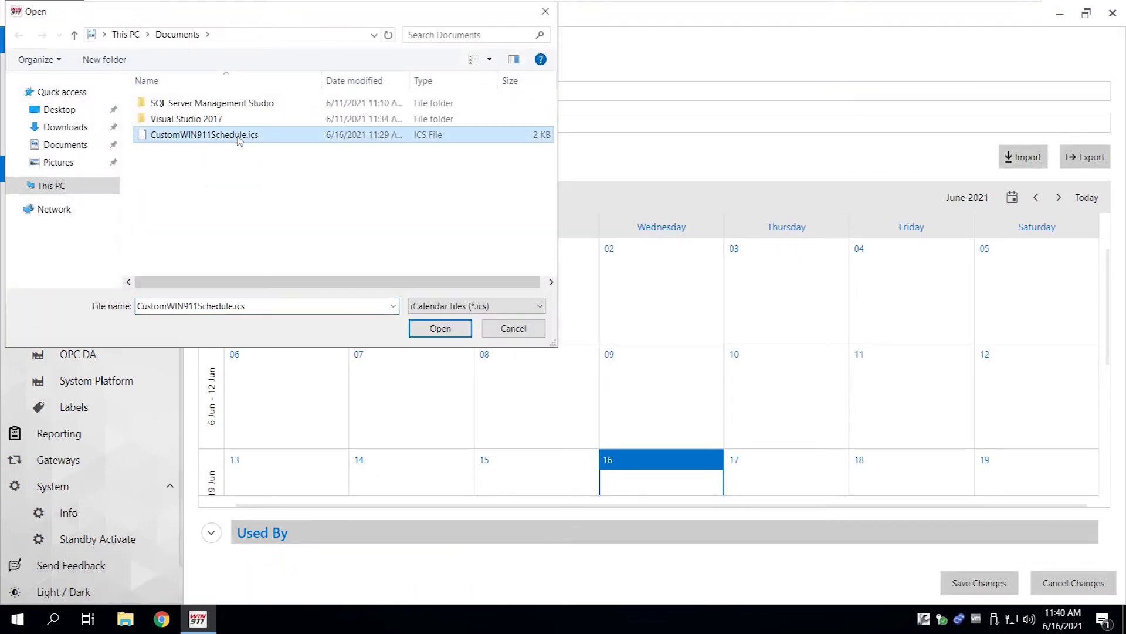
{"action": "left_click", "coordinate": [439, 329]}
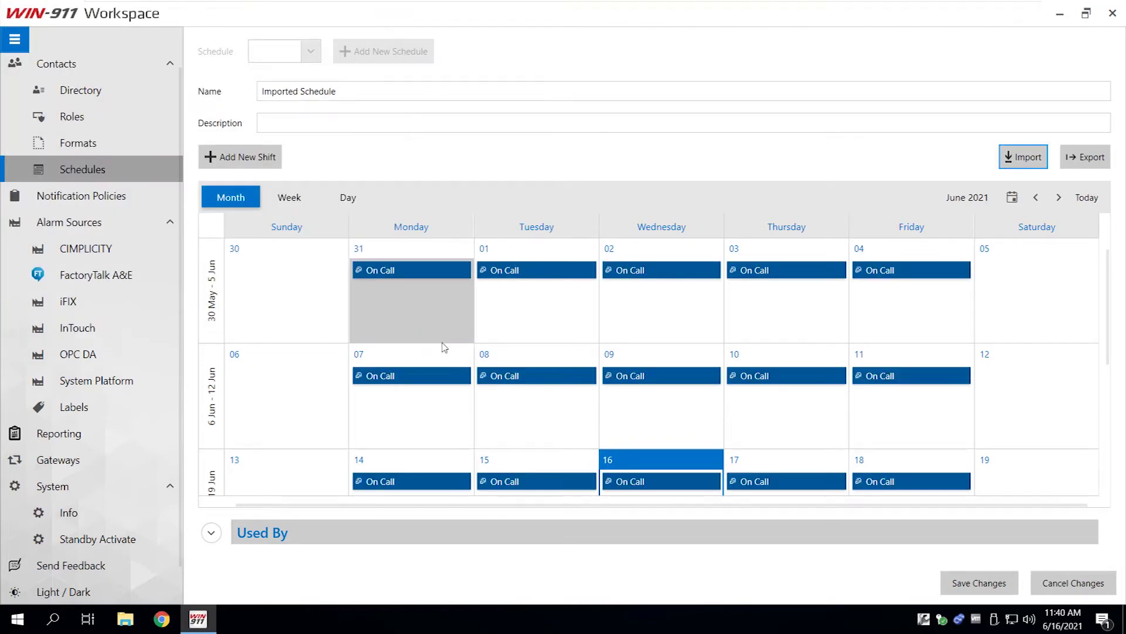
{"action": "scroll", "coordinate": [444, 347], "scroll_direction": "down", "scroll_amount": 4}
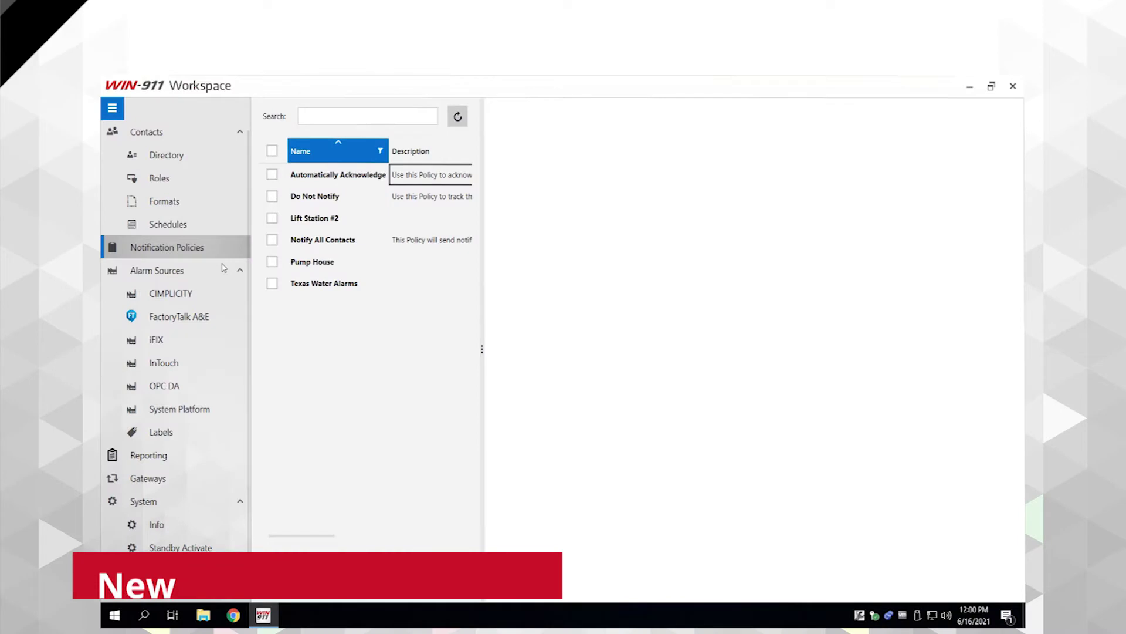
In Texas Water Alarms, move the contact's email and mobile connections to the top and save.
{"action": "left_click", "coordinate": [309, 285]}
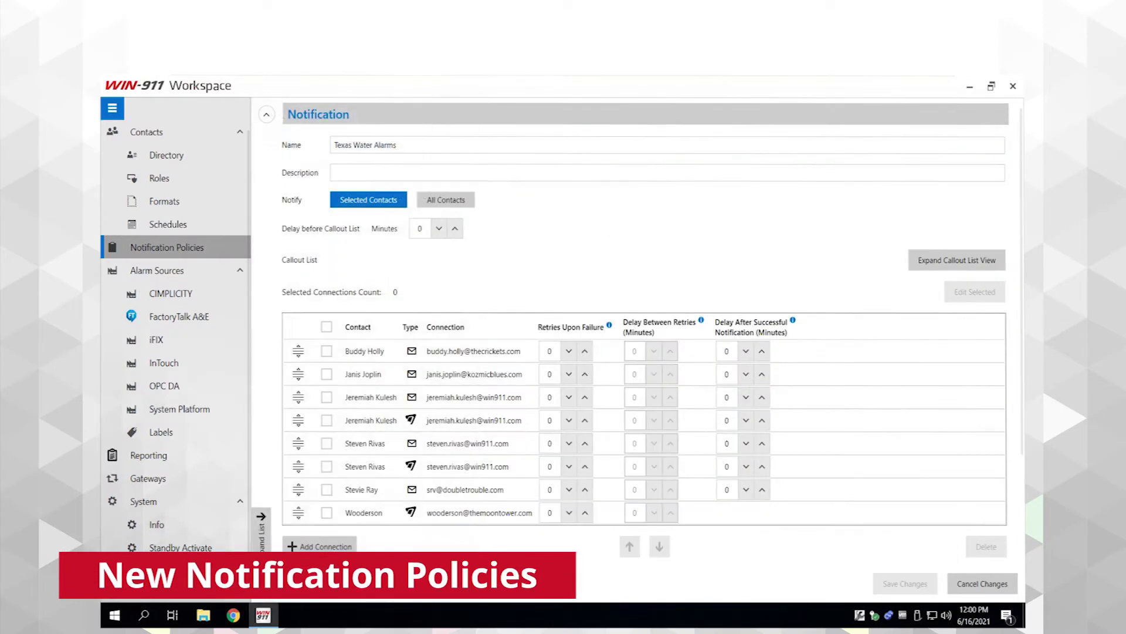
{"action": "left_click_drag", "start_coordinate": [298, 443], "coordinate": [296, 351]}
{"action": "left_click_drag", "start_coordinate": [298, 465], "coordinate": [297, 368]}
{"action": "scroll", "coordinate": [328, 390], "scroll_direction": "down", "scroll_amount": 3}
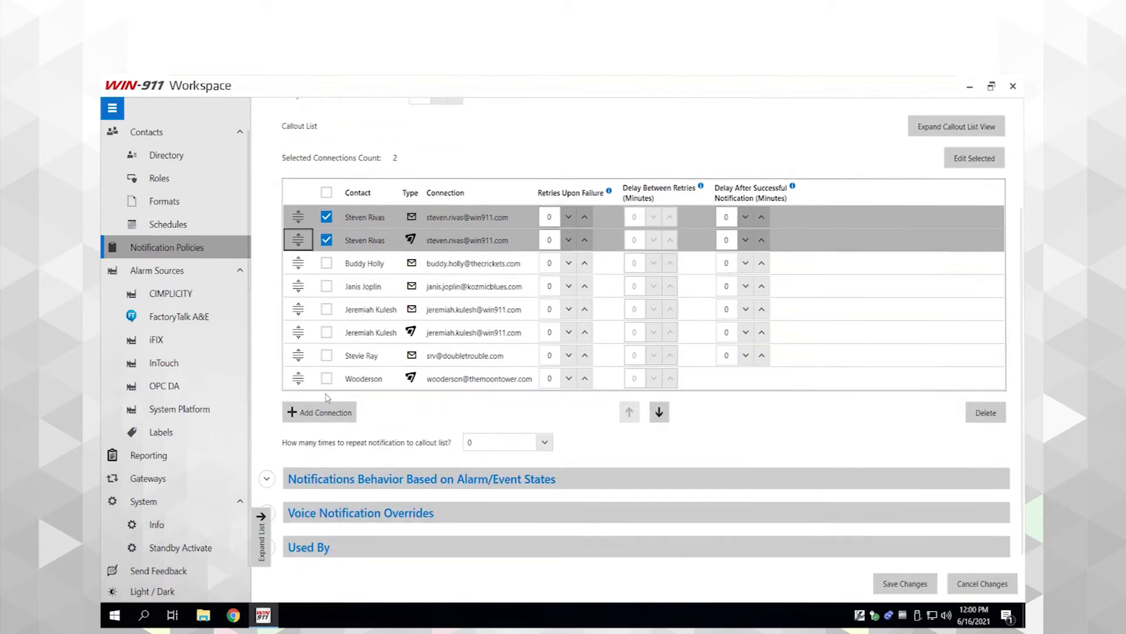
{"action": "left_click", "coordinate": [267, 479]}
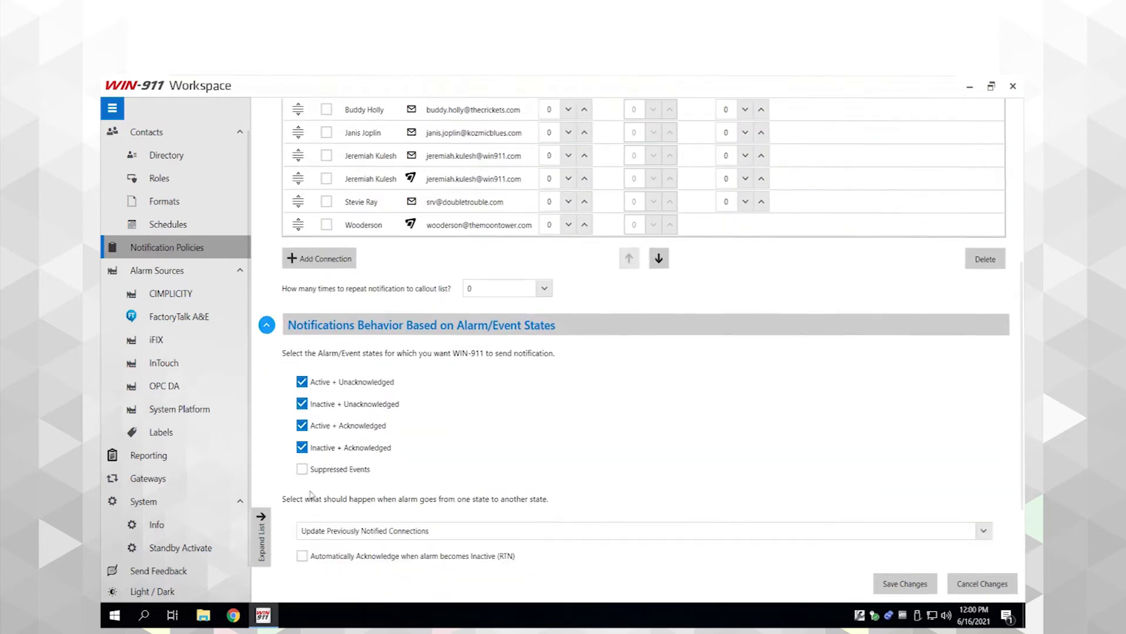
{"action": "left_click", "coordinate": [905, 584]}
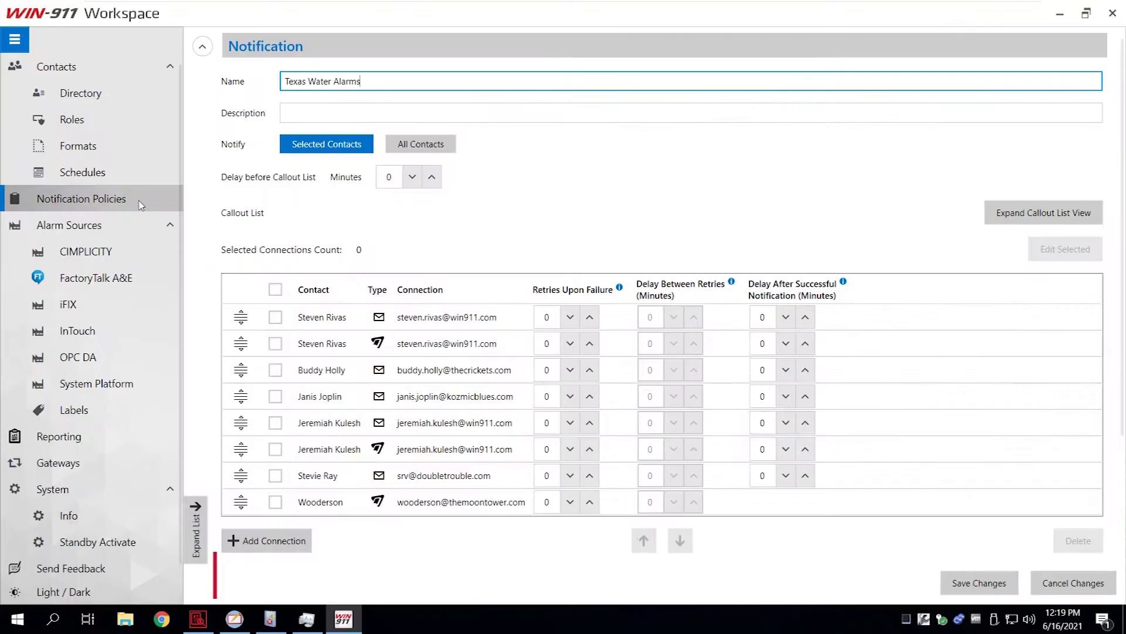
Add a High Priority Alarms subscription under FactoryTalk A&E, routed to Texas Water Alarms.
{"action": "left_click", "coordinate": [130, 281]}
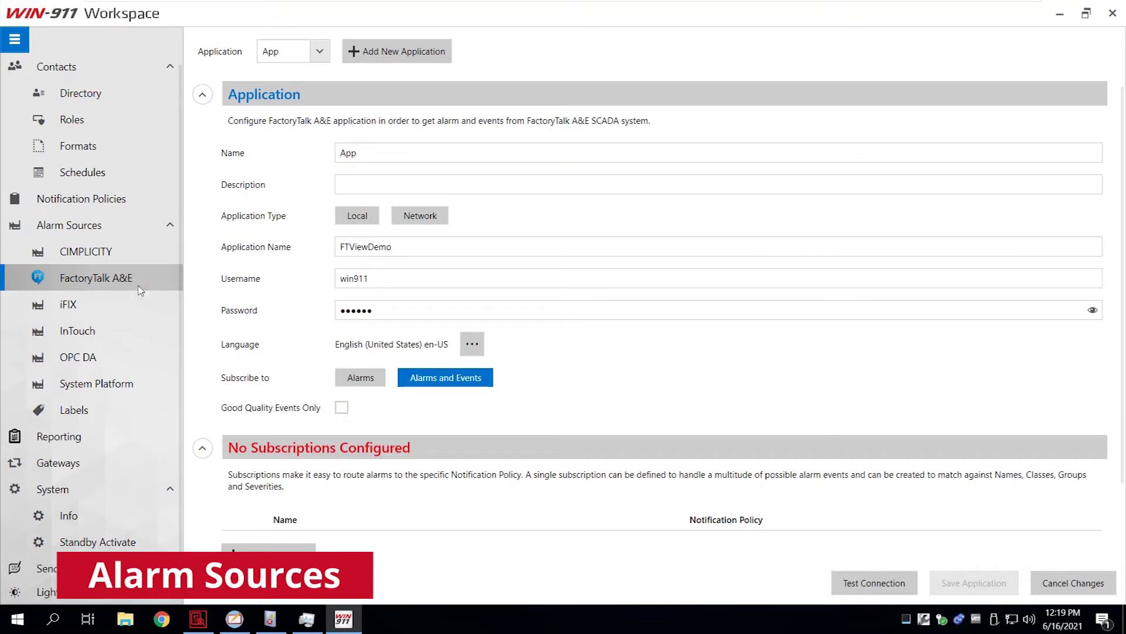
{"action": "scroll", "coordinate": [270, 498], "scroll_direction": "down", "scroll_amount": 2}
{"action": "left_click", "coordinate": [268, 475]}
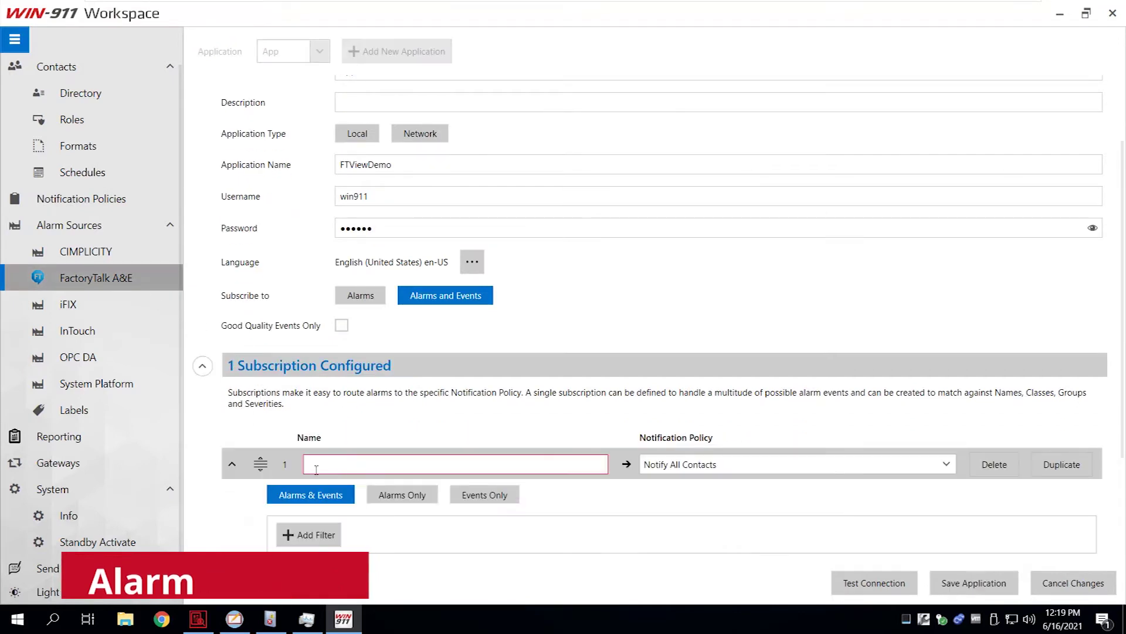
{"action": "scroll", "coordinate": [329, 469], "scroll_direction": "down", "scroll_amount": 1}
{"action": "type", "text": "High Priority Alarms"}
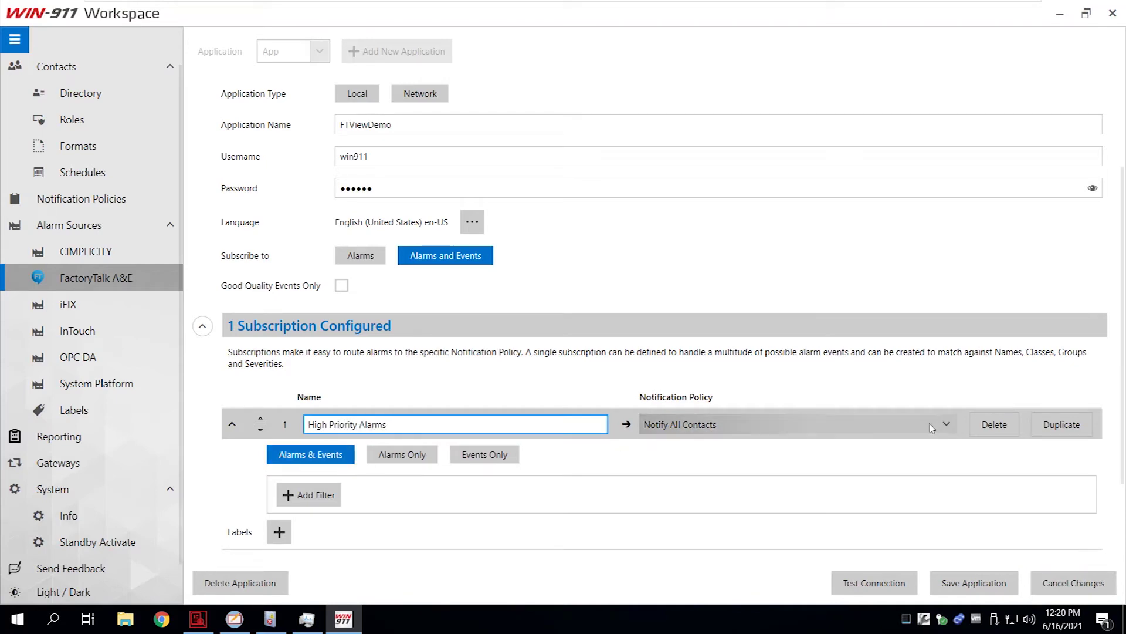
{"action": "left_click", "coordinate": [687, 423]}
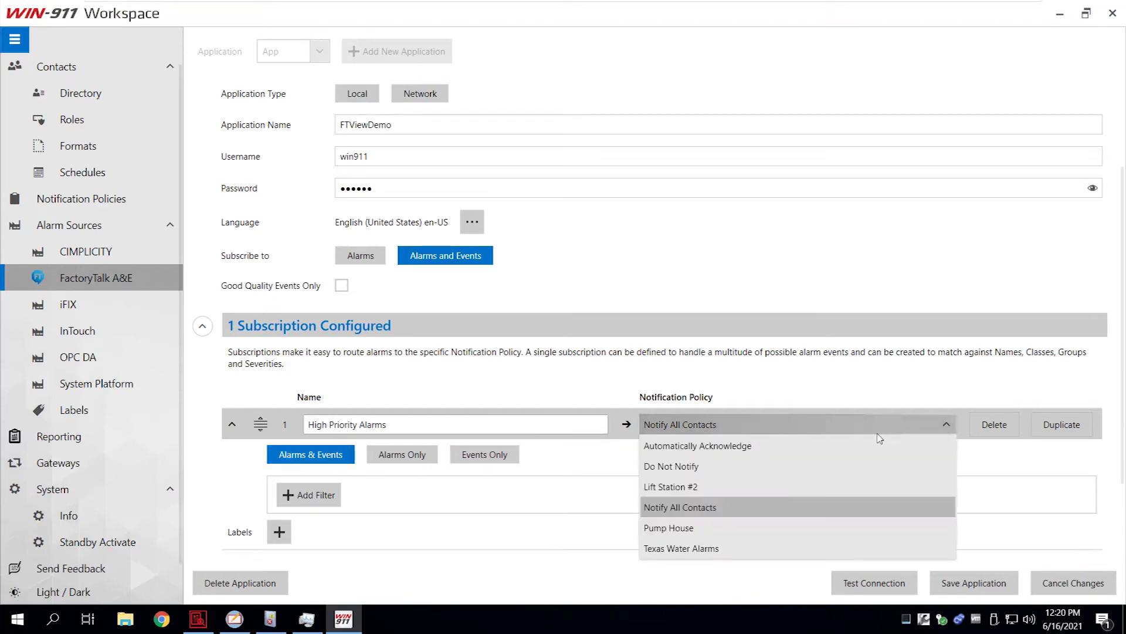
{"action": "left_click", "coordinate": [665, 550]}
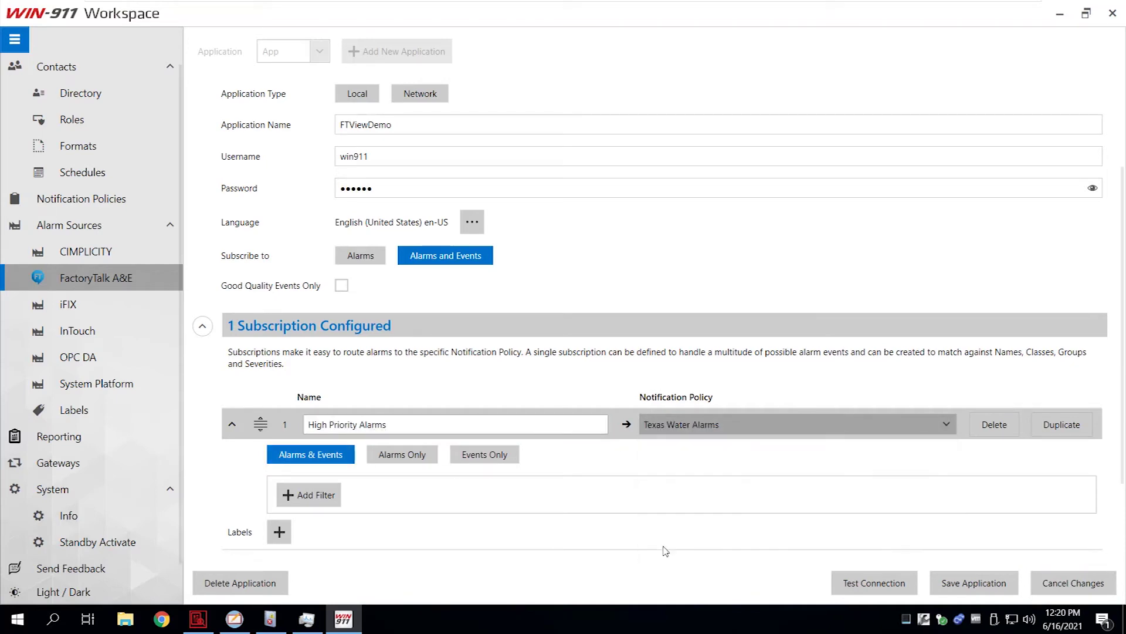
Add a Group Wildcard filter of *HighPriority* and save the application.
{"action": "left_click", "coordinate": [316, 496]}
{"action": "scroll", "coordinate": [477, 499], "scroll_direction": "down", "scroll_amount": 1}
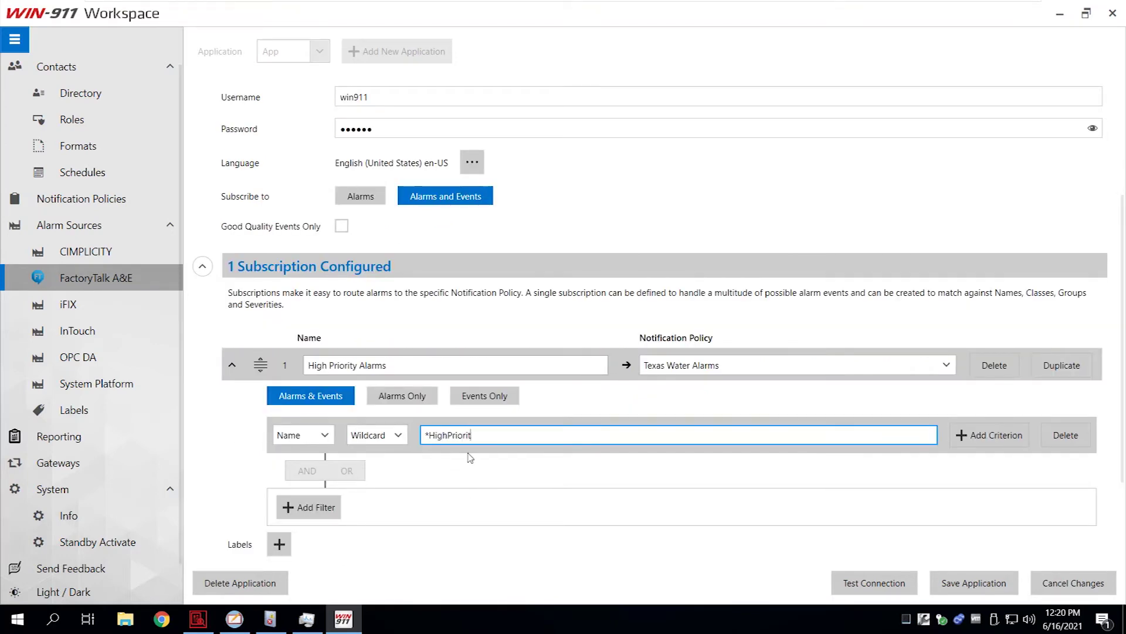
{"action": "left_click", "coordinate": [323, 441]}
{"action": "left_click", "coordinate": [302, 476]}
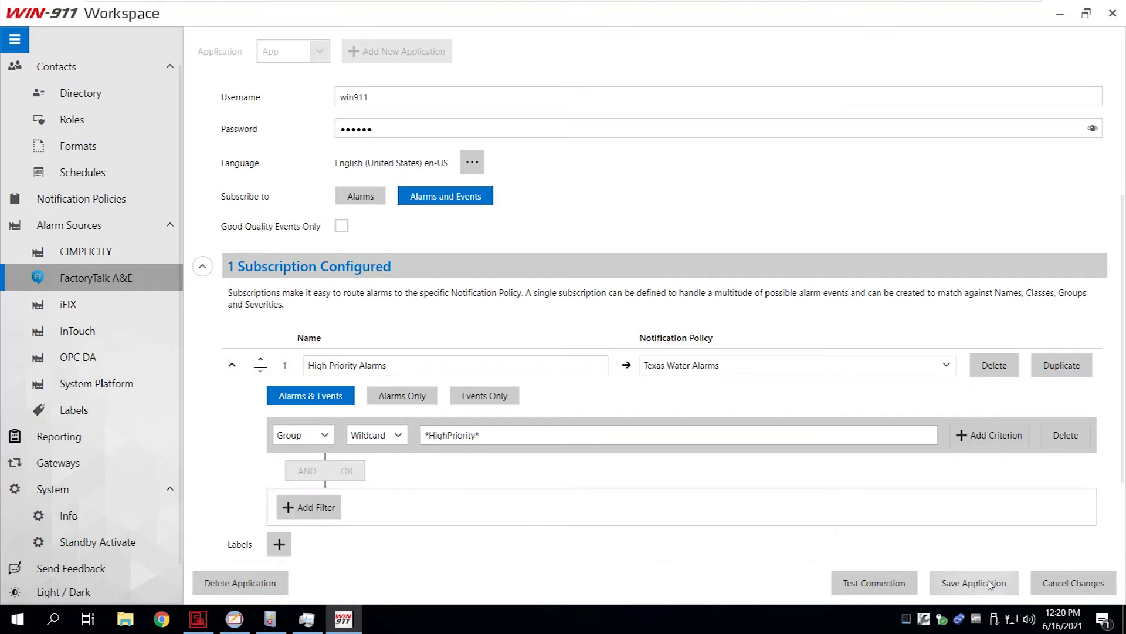
{"action": "left_click", "coordinate": [976, 584]}
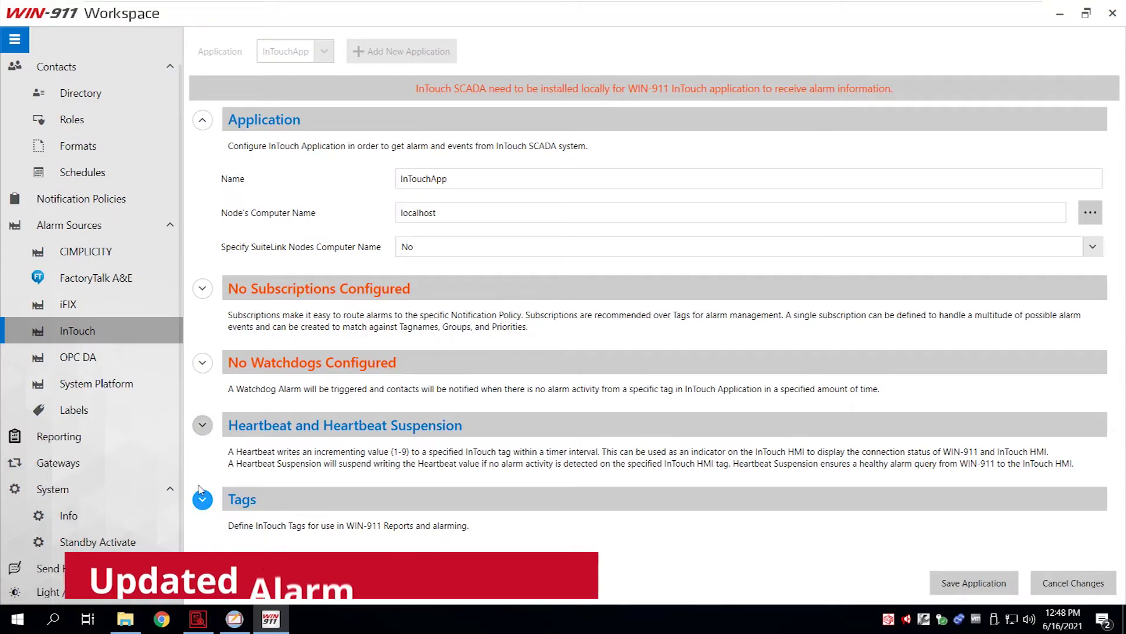
Browse the InTouch tags, expand ReactLevel's level-alarm settings, and start a new empty report.
{"action": "left_click", "coordinate": [202, 500]}
{"action": "scroll", "coordinate": [202, 493], "scroll_direction": "down", "scroll_amount": 10}
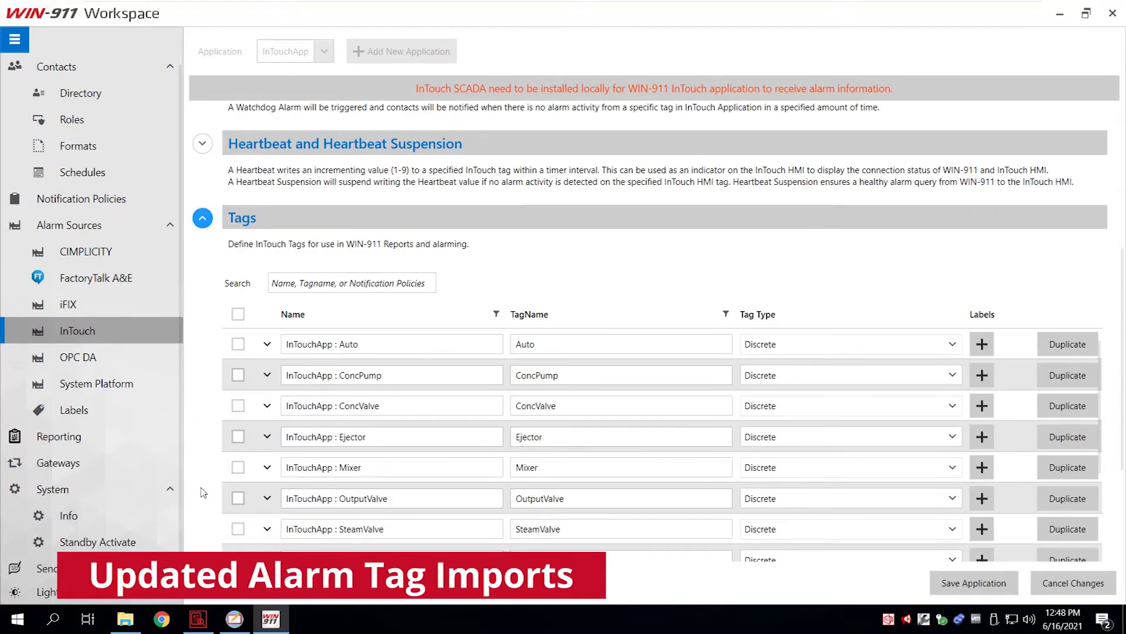
{"action": "scroll", "coordinate": [202, 490], "scroll_direction": "down", "scroll_amount": 3}
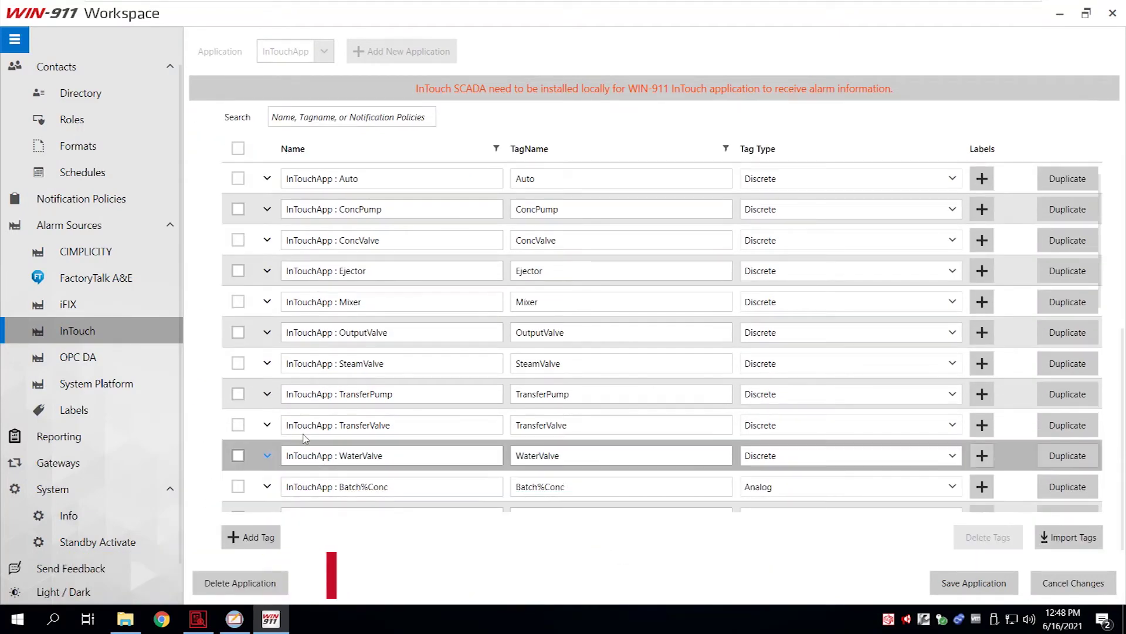
{"action": "scroll", "coordinate": [301, 437], "scroll_direction": "down", "scroll_amount": 2}
{"action": "scroll", "coordinate": [300, 437], "scroll_direction": "down", "scroll_amount": 5}
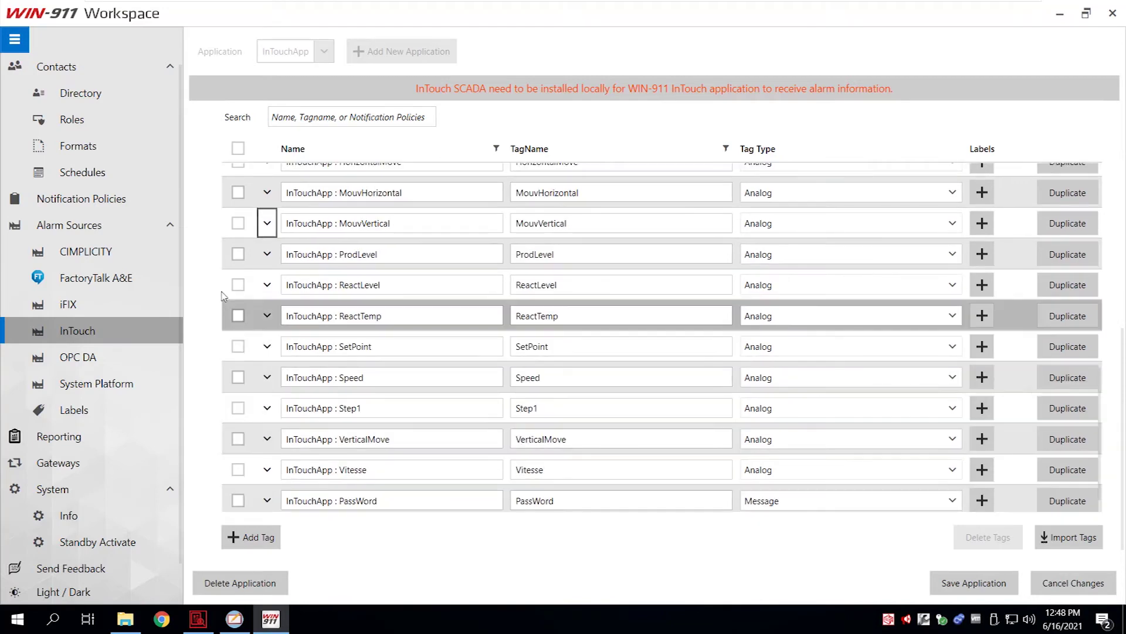
{"action": "left_click", "coordinate": [266, 285]}
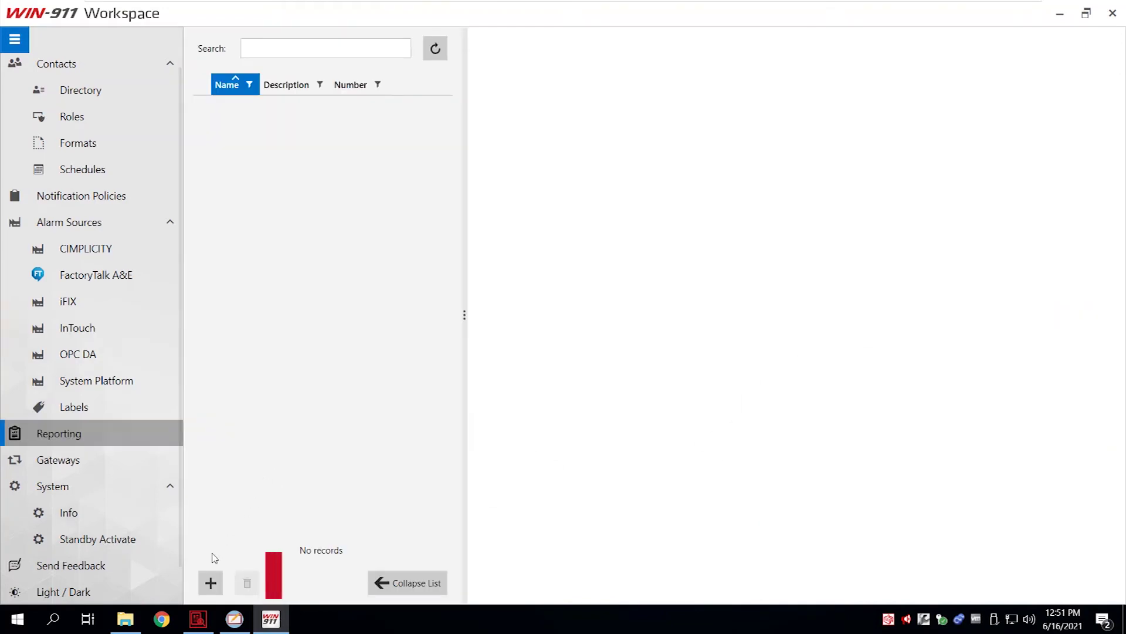
{"action": "left_click", "coordinate": [211, 580]}
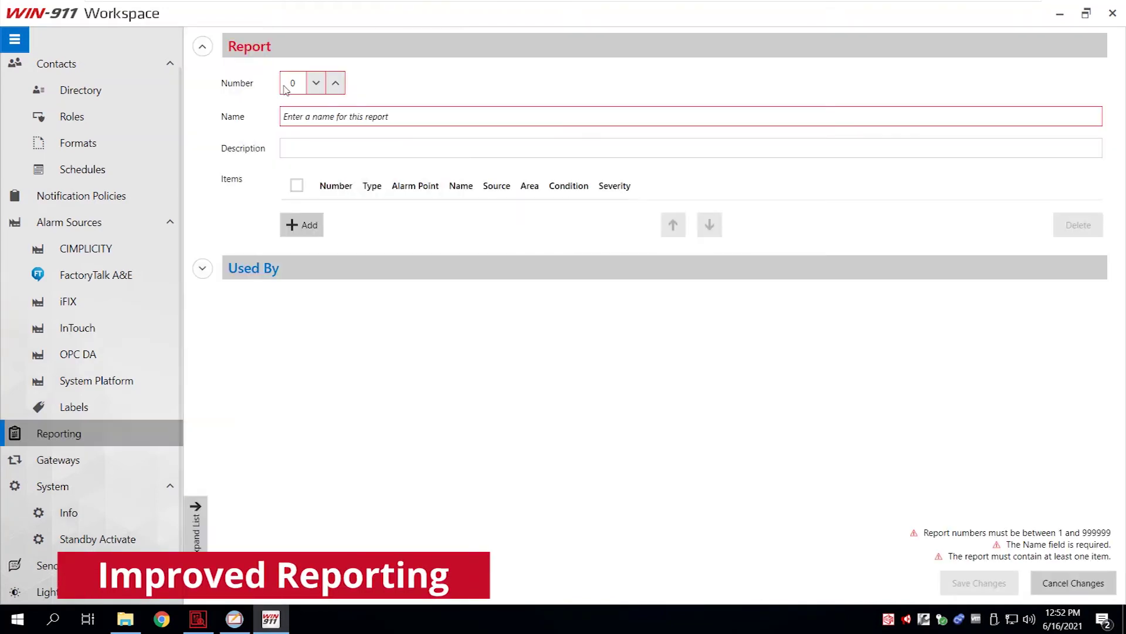
Name report 1 'InTouch Tags' and add all 28 InTouch items to it.
{"action": "left_click", "coordinate": [326, 113]}
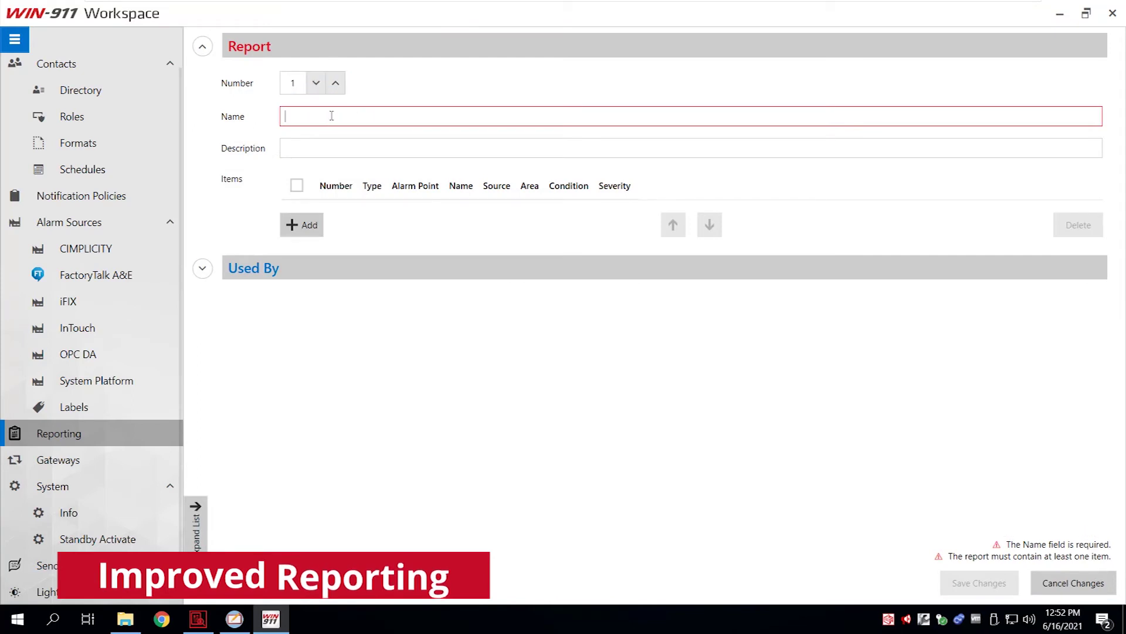
{"action": "type", "text": "InTouch Tags"}
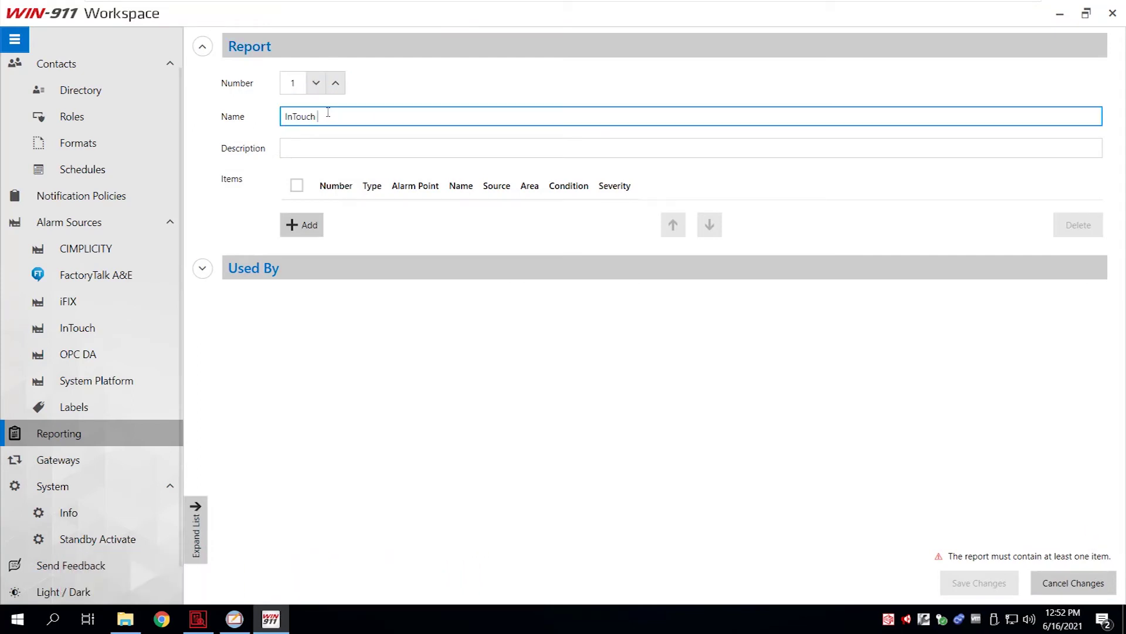
{"action": "left_click", "coordinate": [298, 223]}
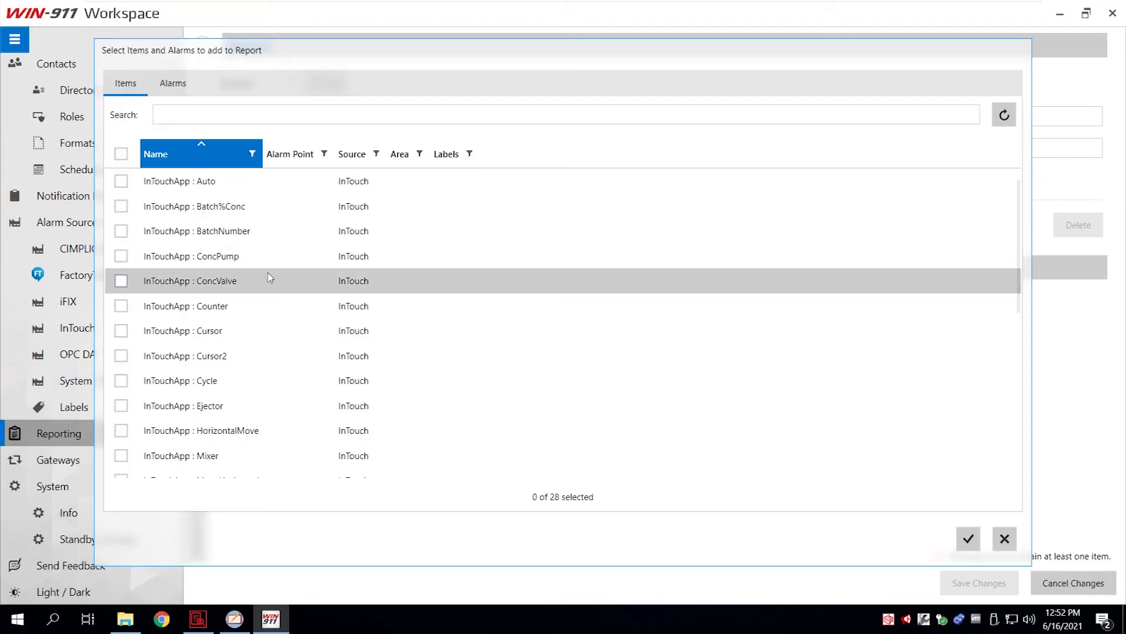
{"action": "scroll", "coordinate": [267, 279], "scroll_direction": "down", "scroll_amount": 5}
{"action": "scroll", "coordinate": [264, 276], "scroll_direction": "up", "scroll_amount": 5}
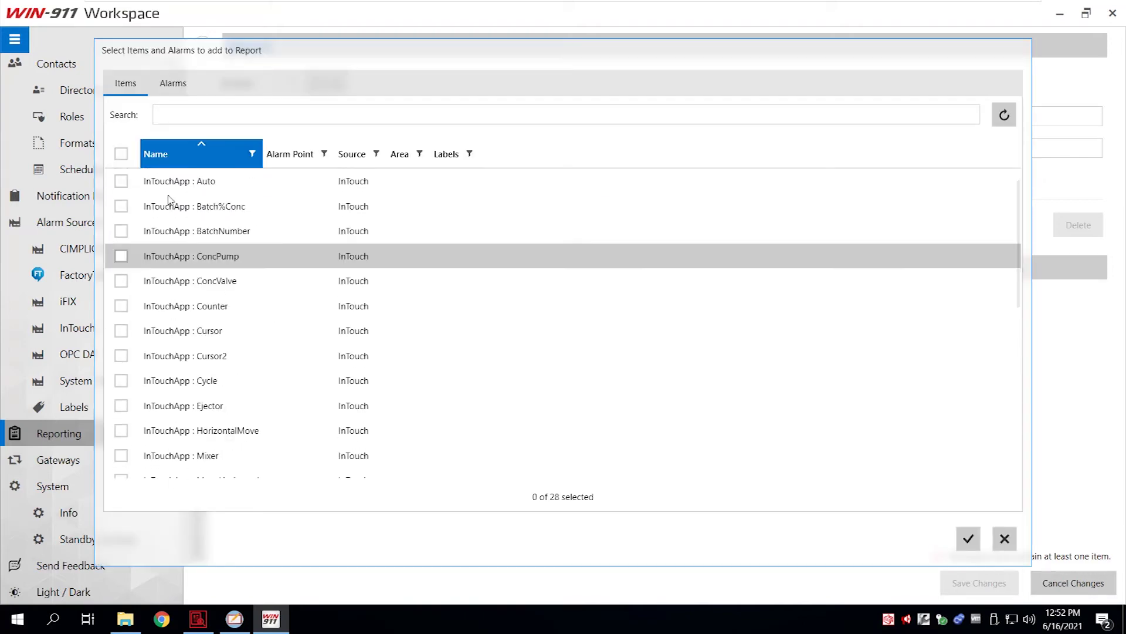
{"action": "left_click", "coordinate": [122, 155]}
{"action": "left_click", "coordinate": [981, 544]}
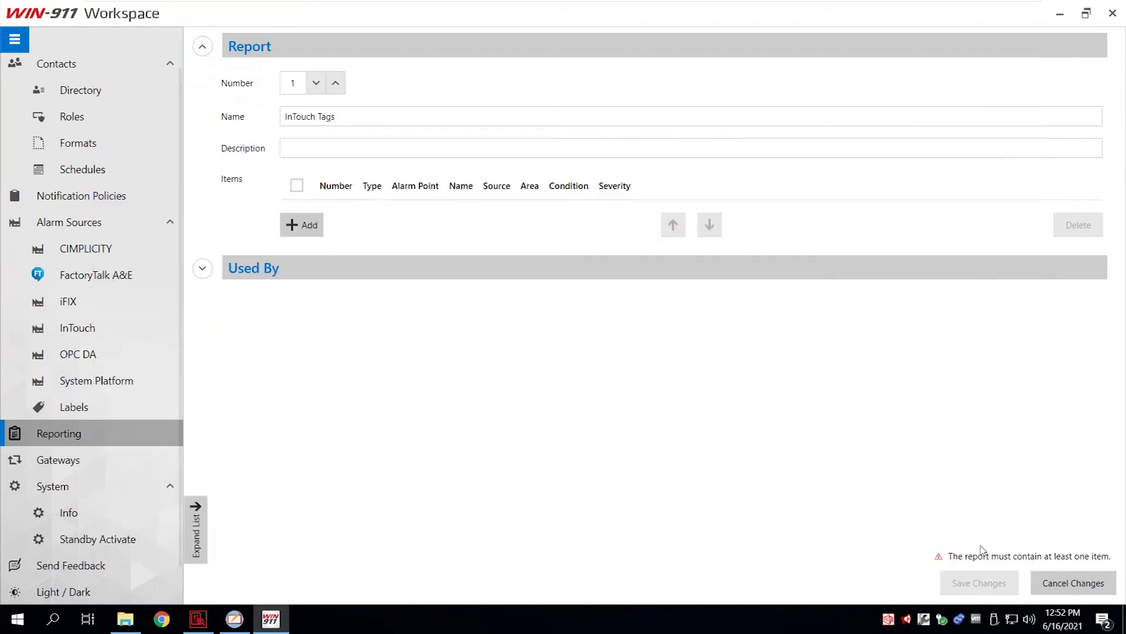
{"action": "scroll", "coordinate": [444, 339], "scroll_direction": "down", "scroll_amount": 3}
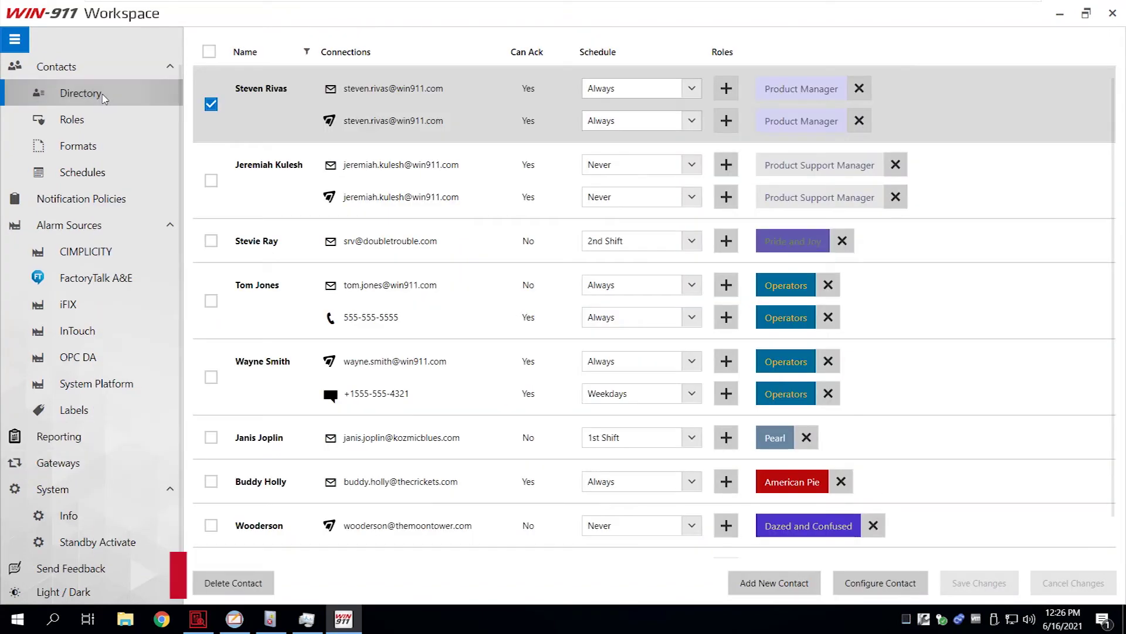
Create a new Voice gateway with server address 192.168.2.240.
{"action": "left_click", "coordinate": [78, 464]}
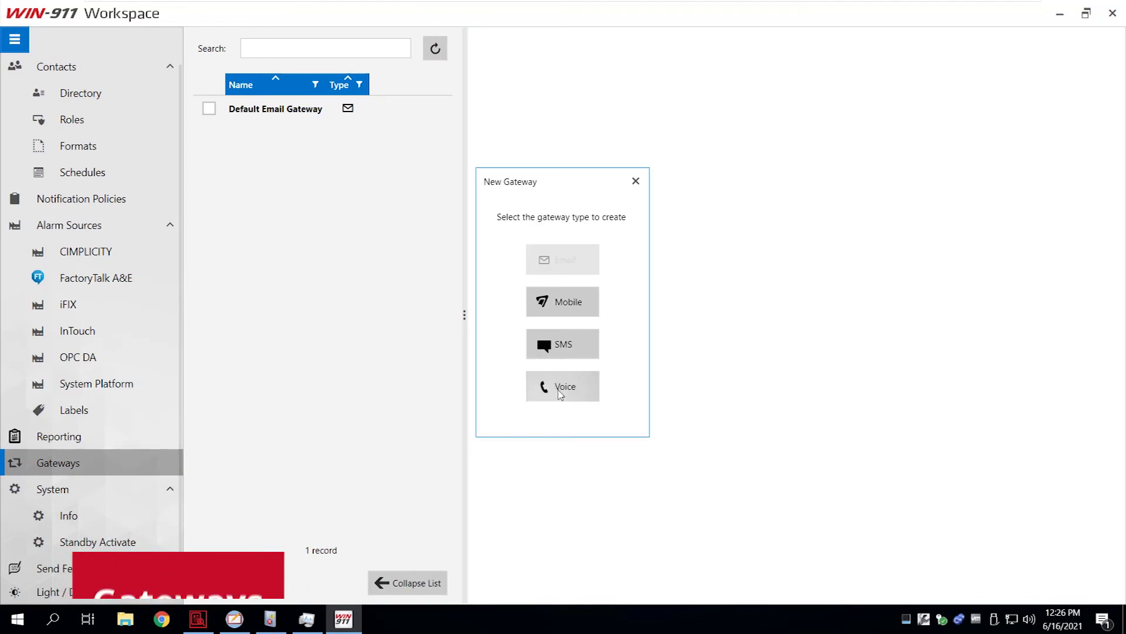
{"action": "left_click", "coordinate": [562, 388]}
{"action": "left_click", "coordinate": [318, 208]}
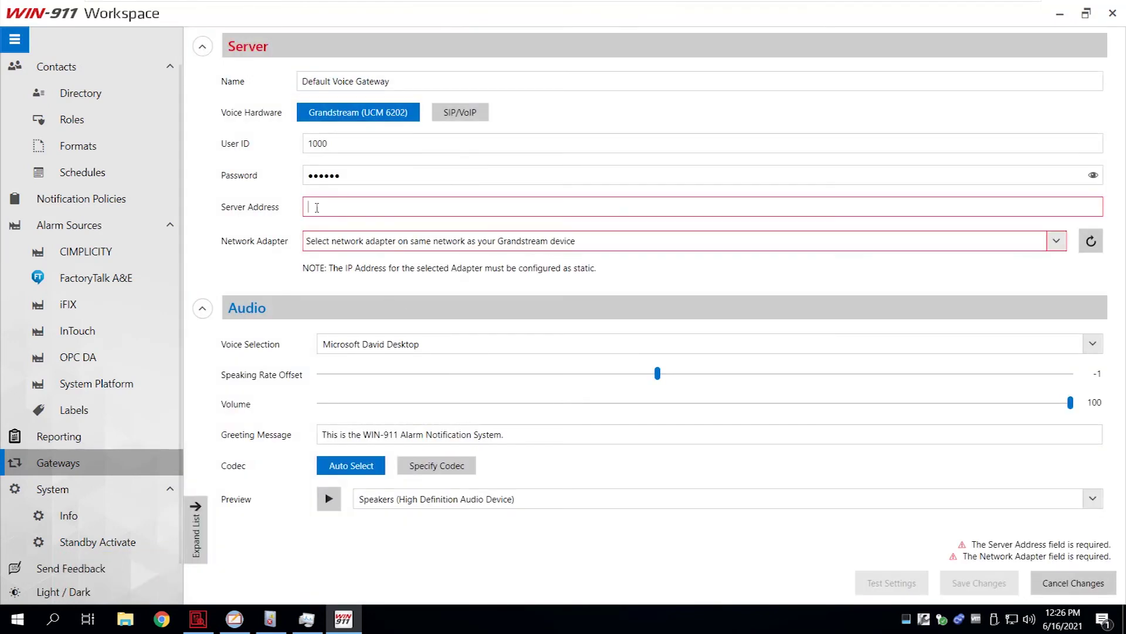
{"action": "type", "text": "192.168.2.240"}
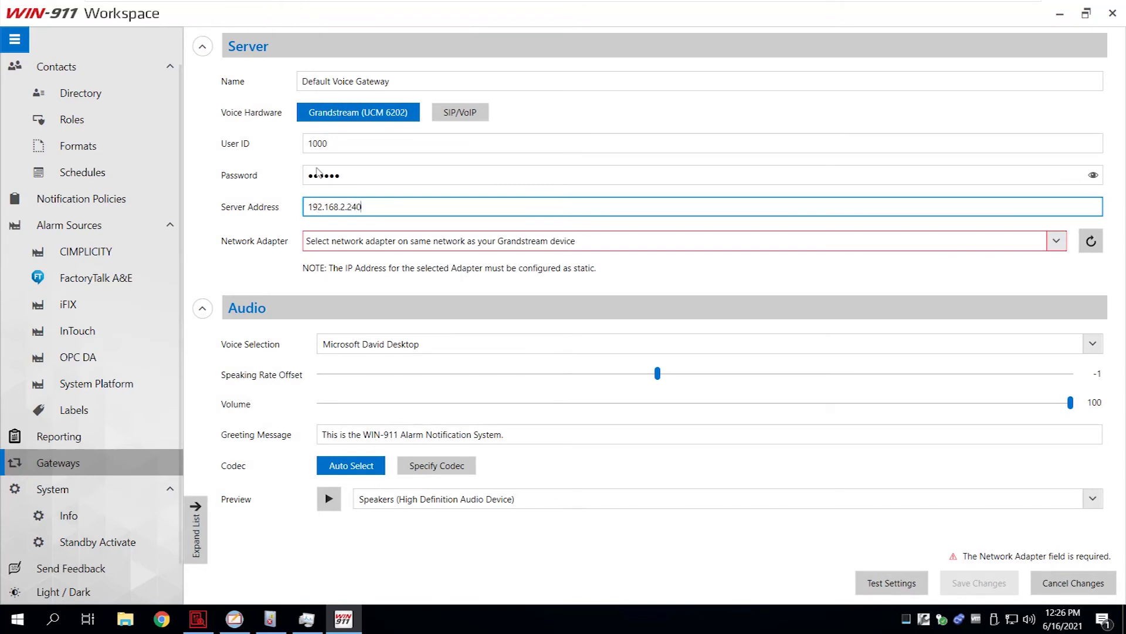
Assign network adapter 192.168.2.208 to the voice gateway and save it.
{"action": "left_click", "coordinate": [344, 239]}
{"action": "left_click", "coordinate": [346, 241]}
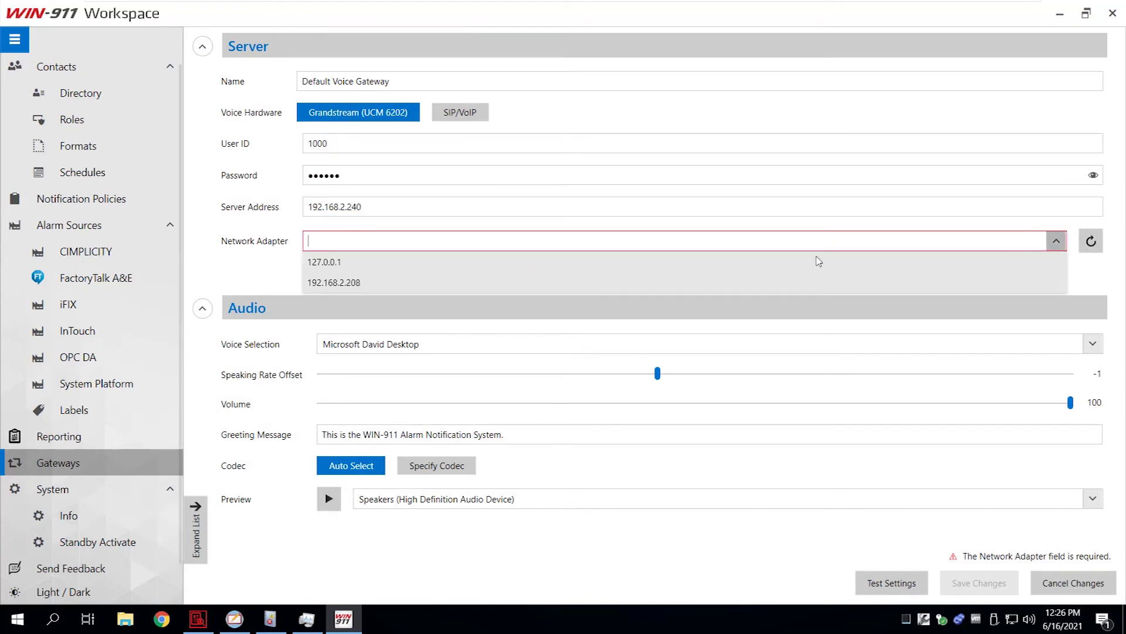
{"action": "left_click", "coordinate": [352, 282]}
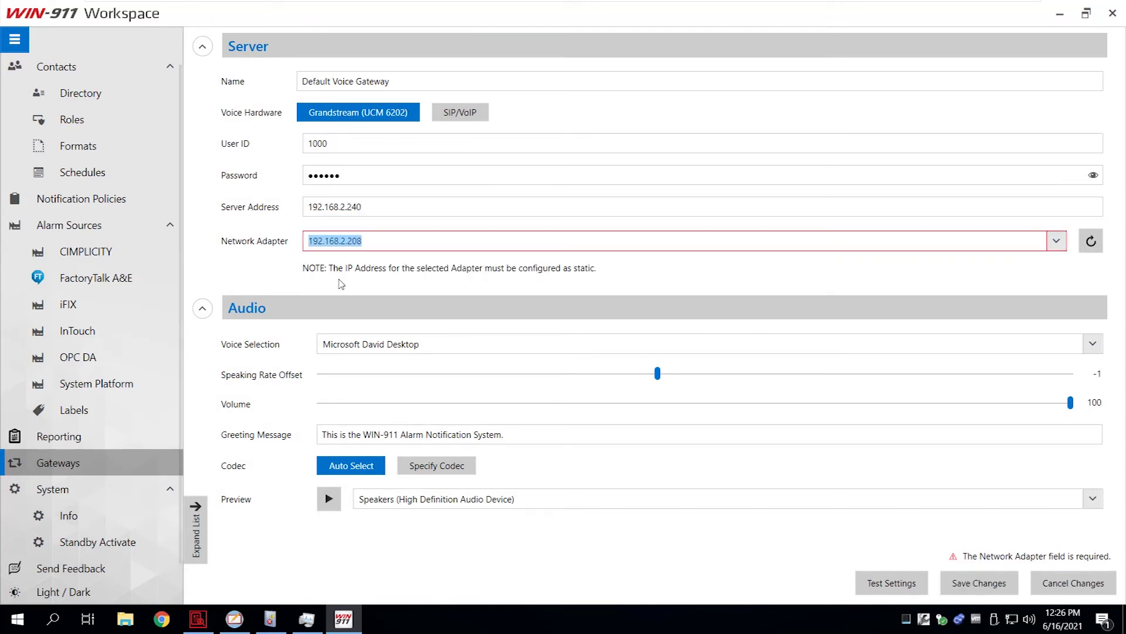
{"action": "left_click", "coordinate": [995, 592]}
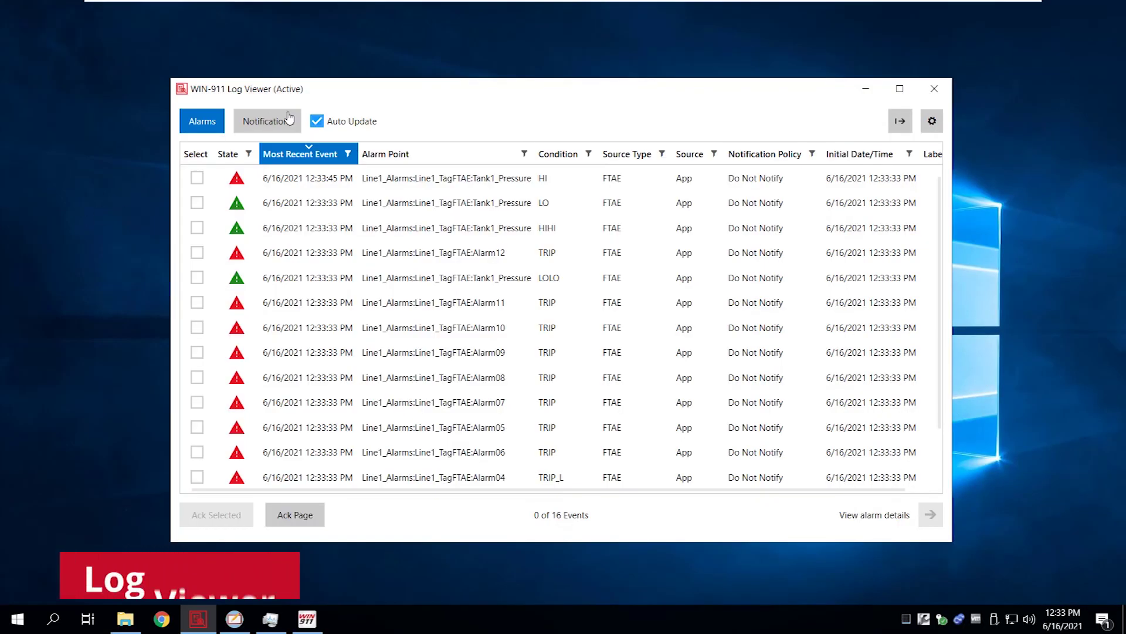
Turn off Auto Update and save the alarm list as Excel workbook 20210616-Alarms.
{"action": "left_click", "coordinate": [319, 123]}
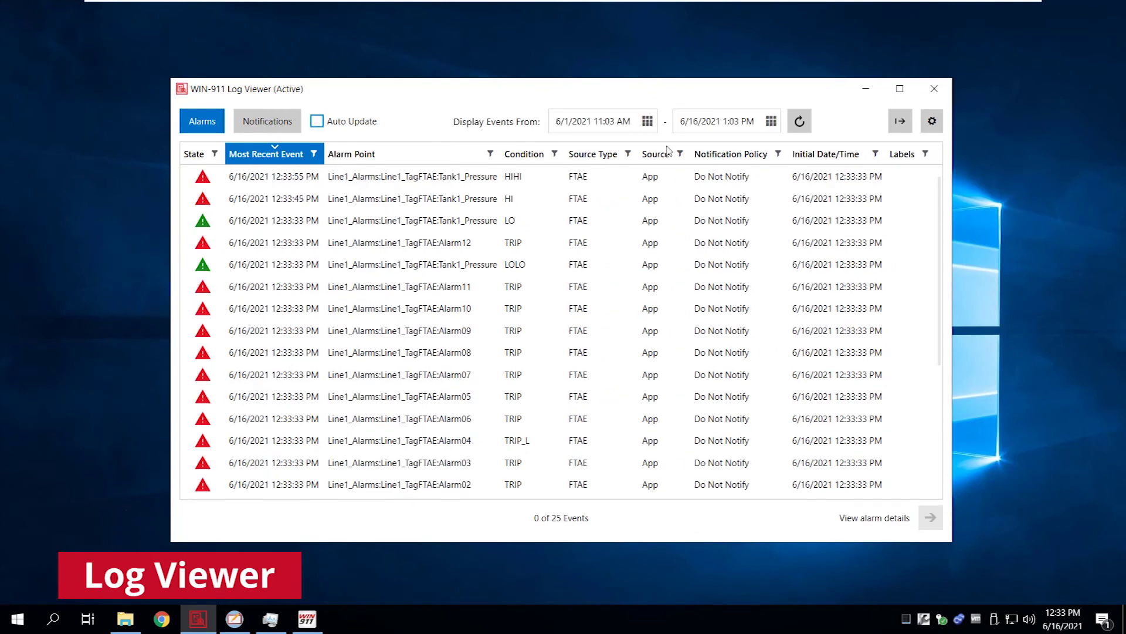
{"action": "left_click", "coordinate": [896, 129]}
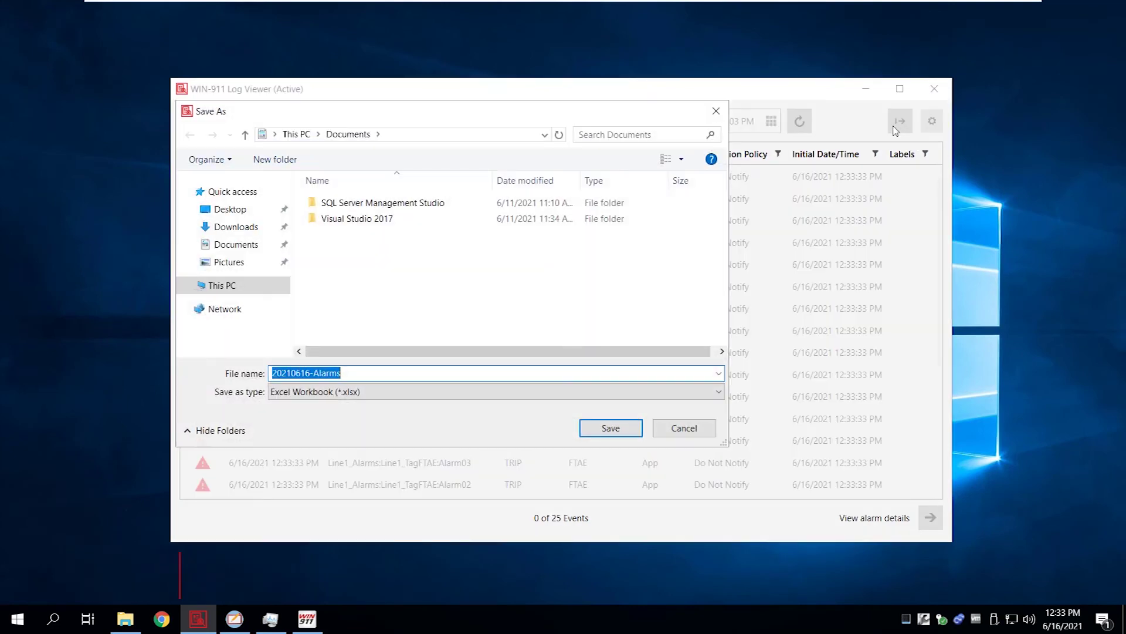
{"action": "left_click", "coordinate": [611, 428]}
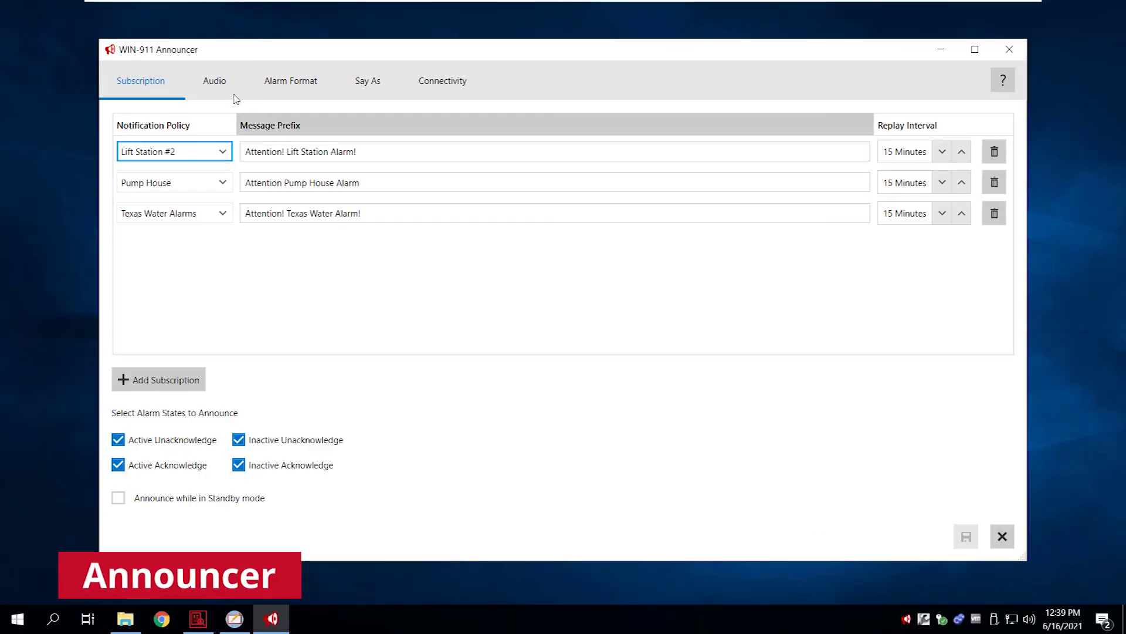
Review the Announcer's Audio and Say As pages, ending on Connectivity settings.
{"action": "left_click", "coordinate": [216, 81]}
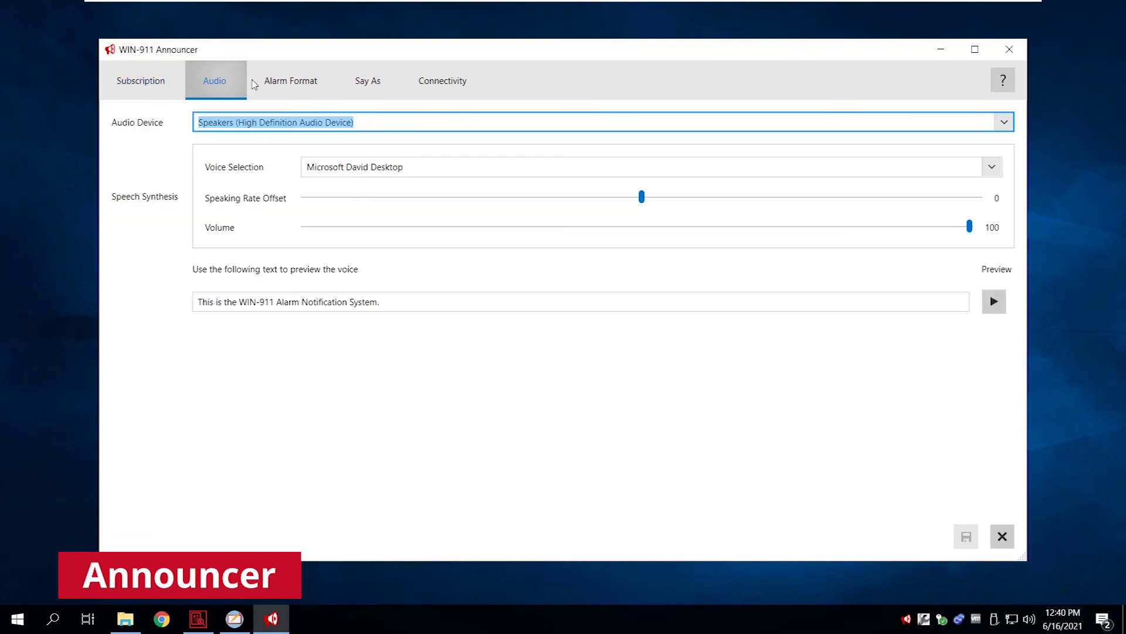
{"action": "left_click", "coordinate": [373, 86]}
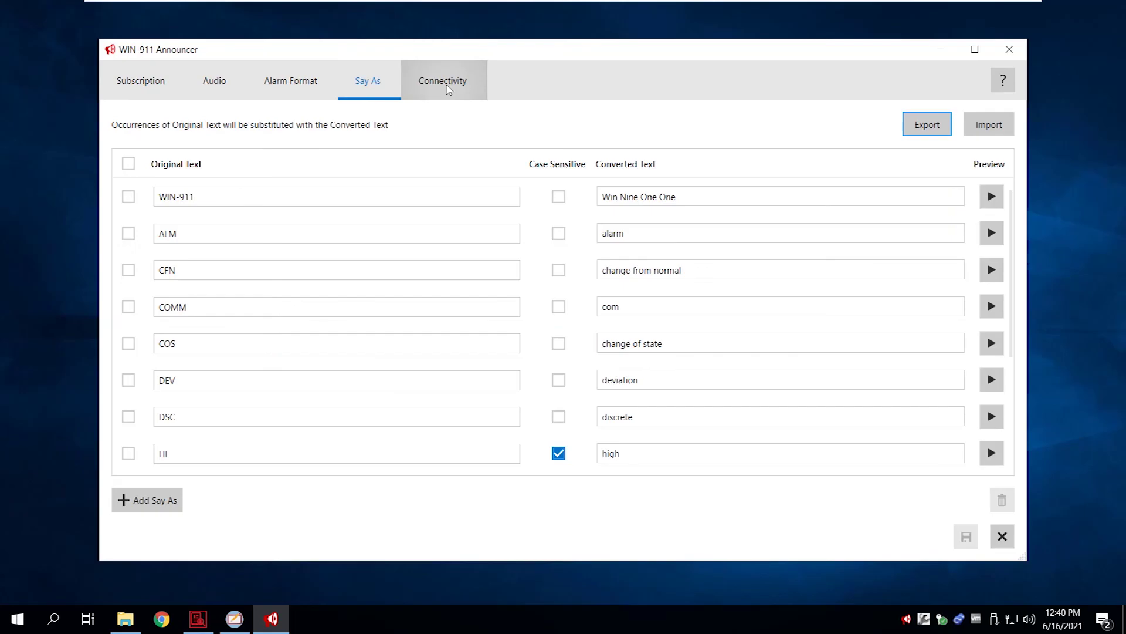
{"action": "left_click", "coordinate": [449, 89]}
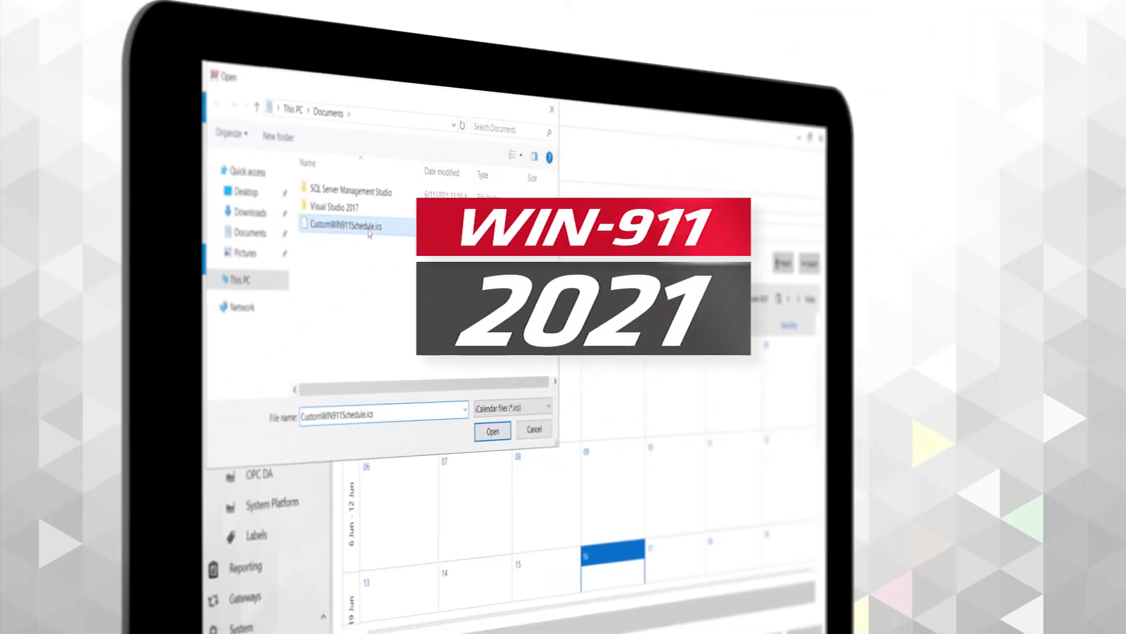